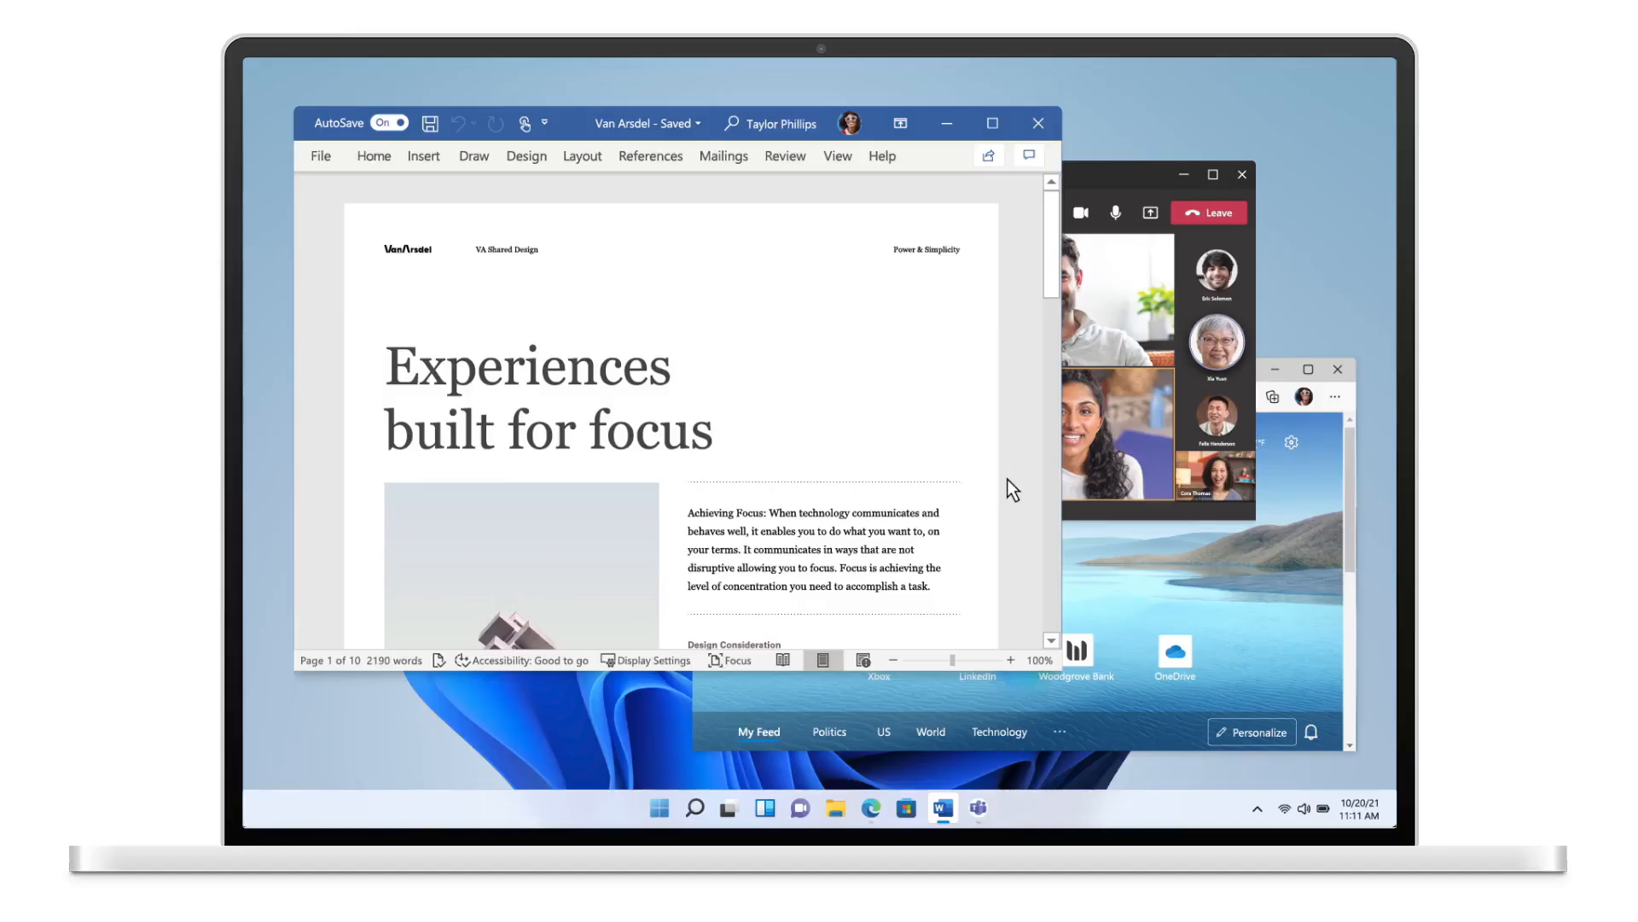
mouse_move(990, 120)
click(949, 252)
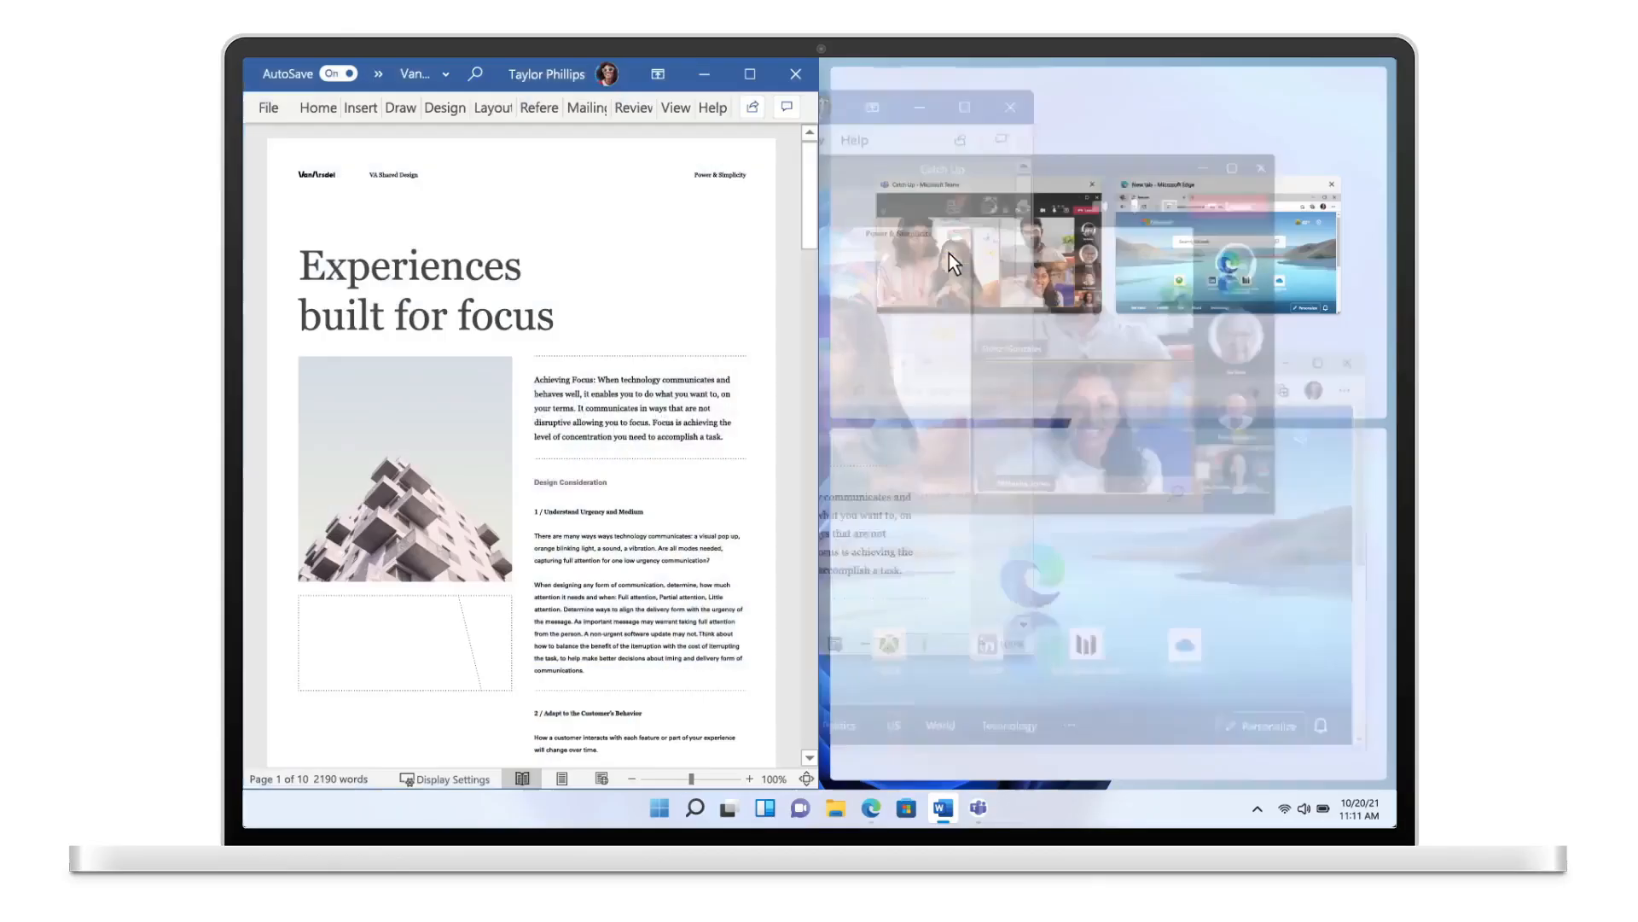
click(1029, 300)
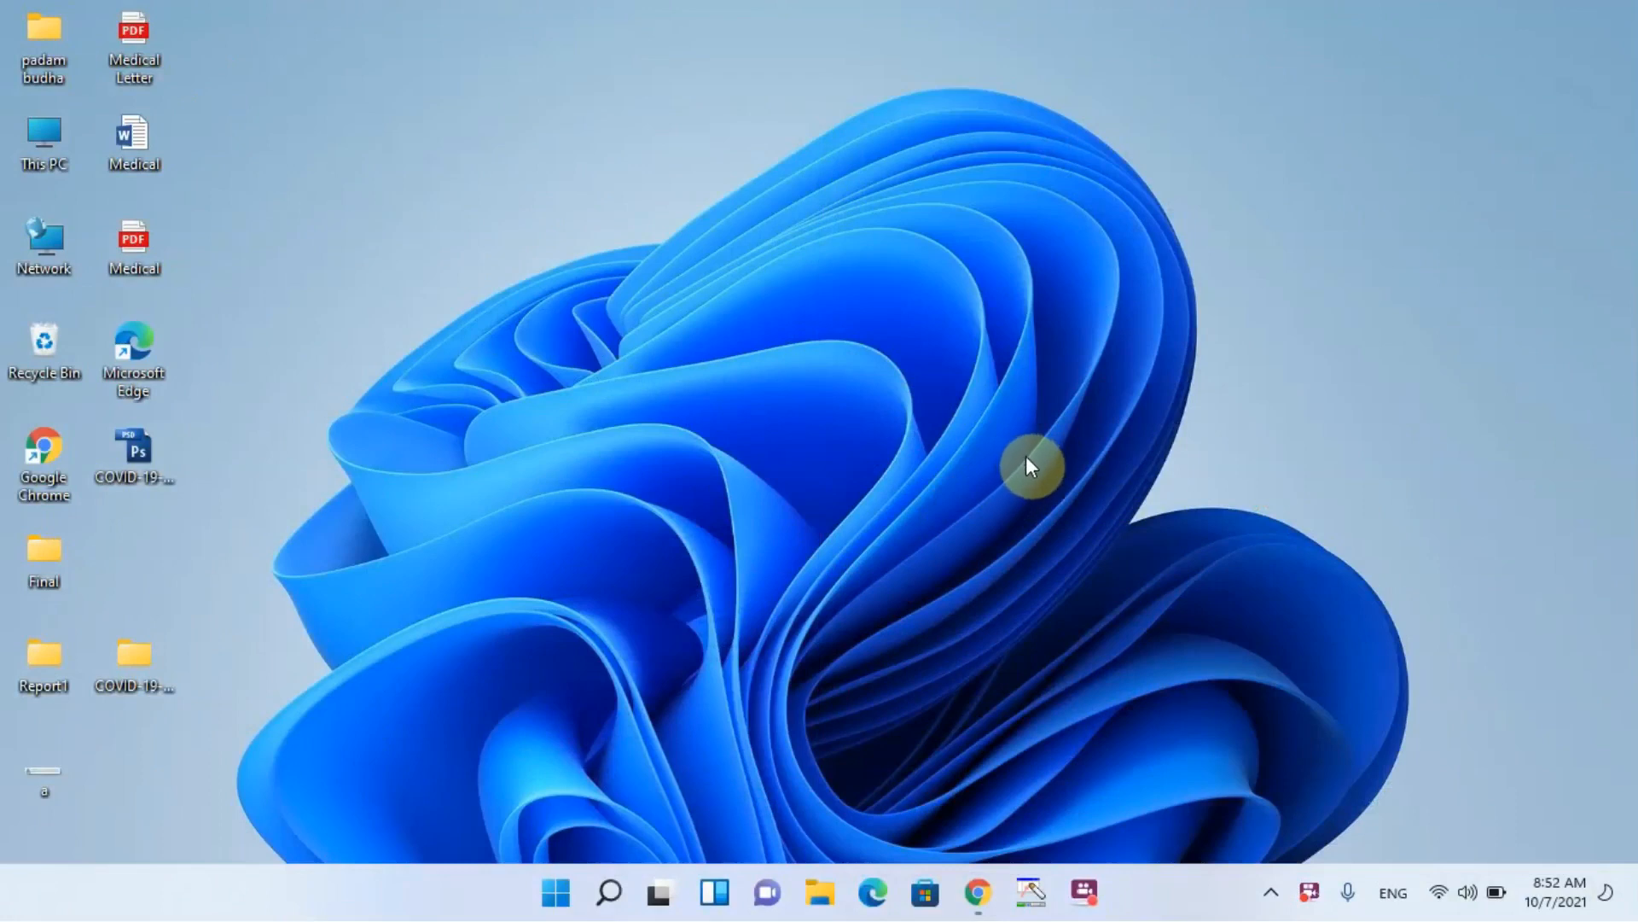
Step: Search in Chrome for "microsoft software download" and open Microsoft's Windows 11 download page
click(978, 896)
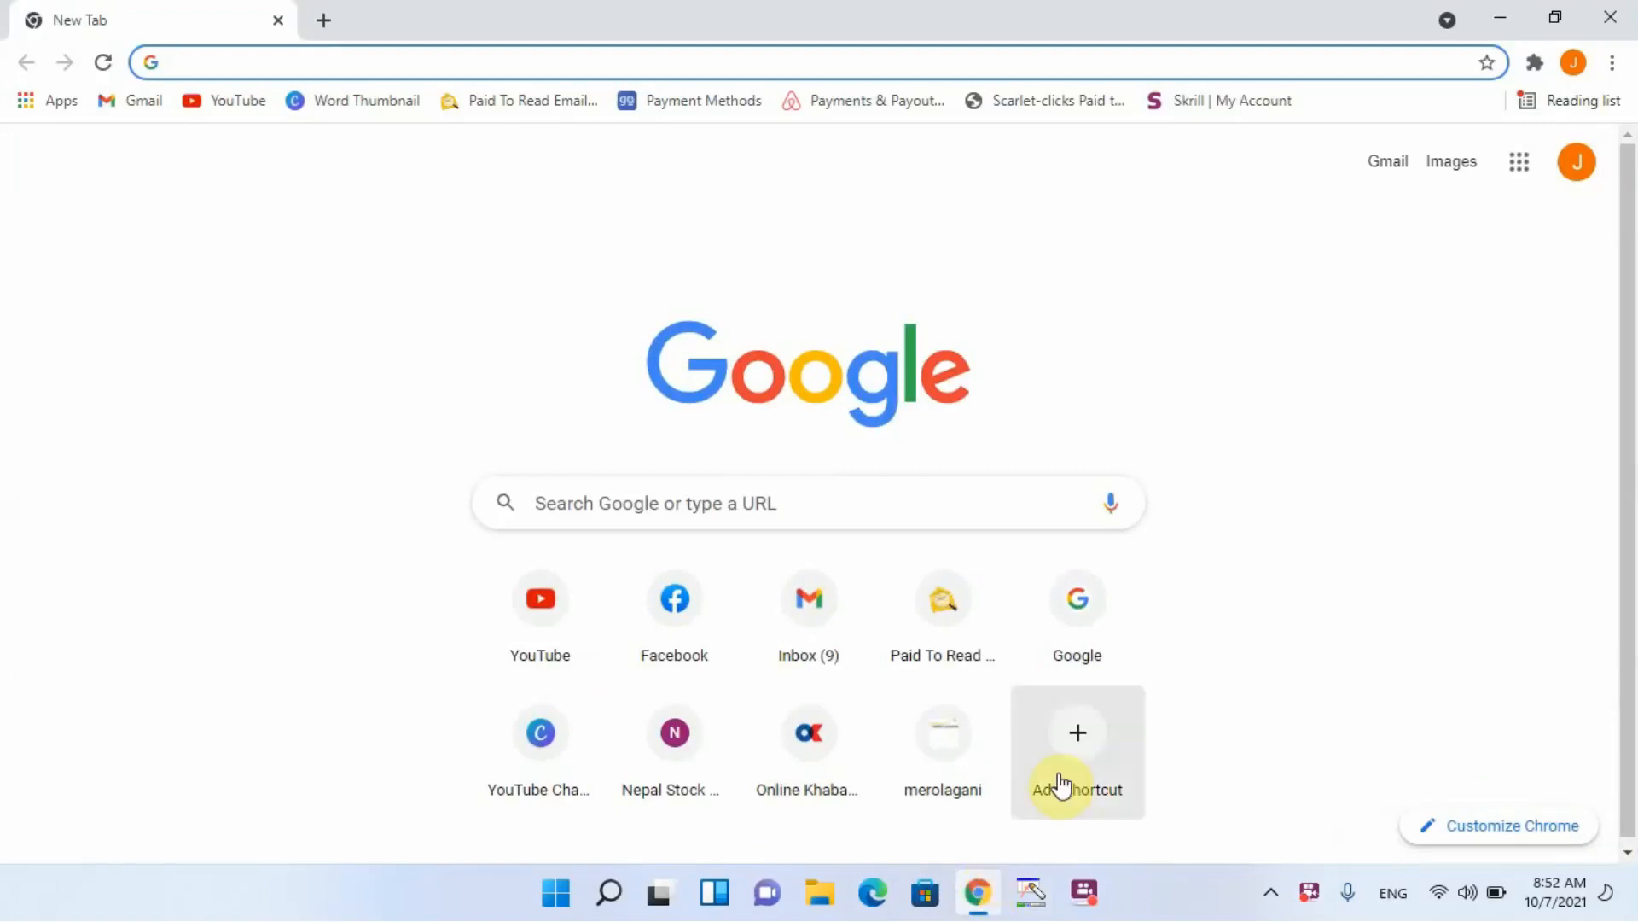
click(724, 63)
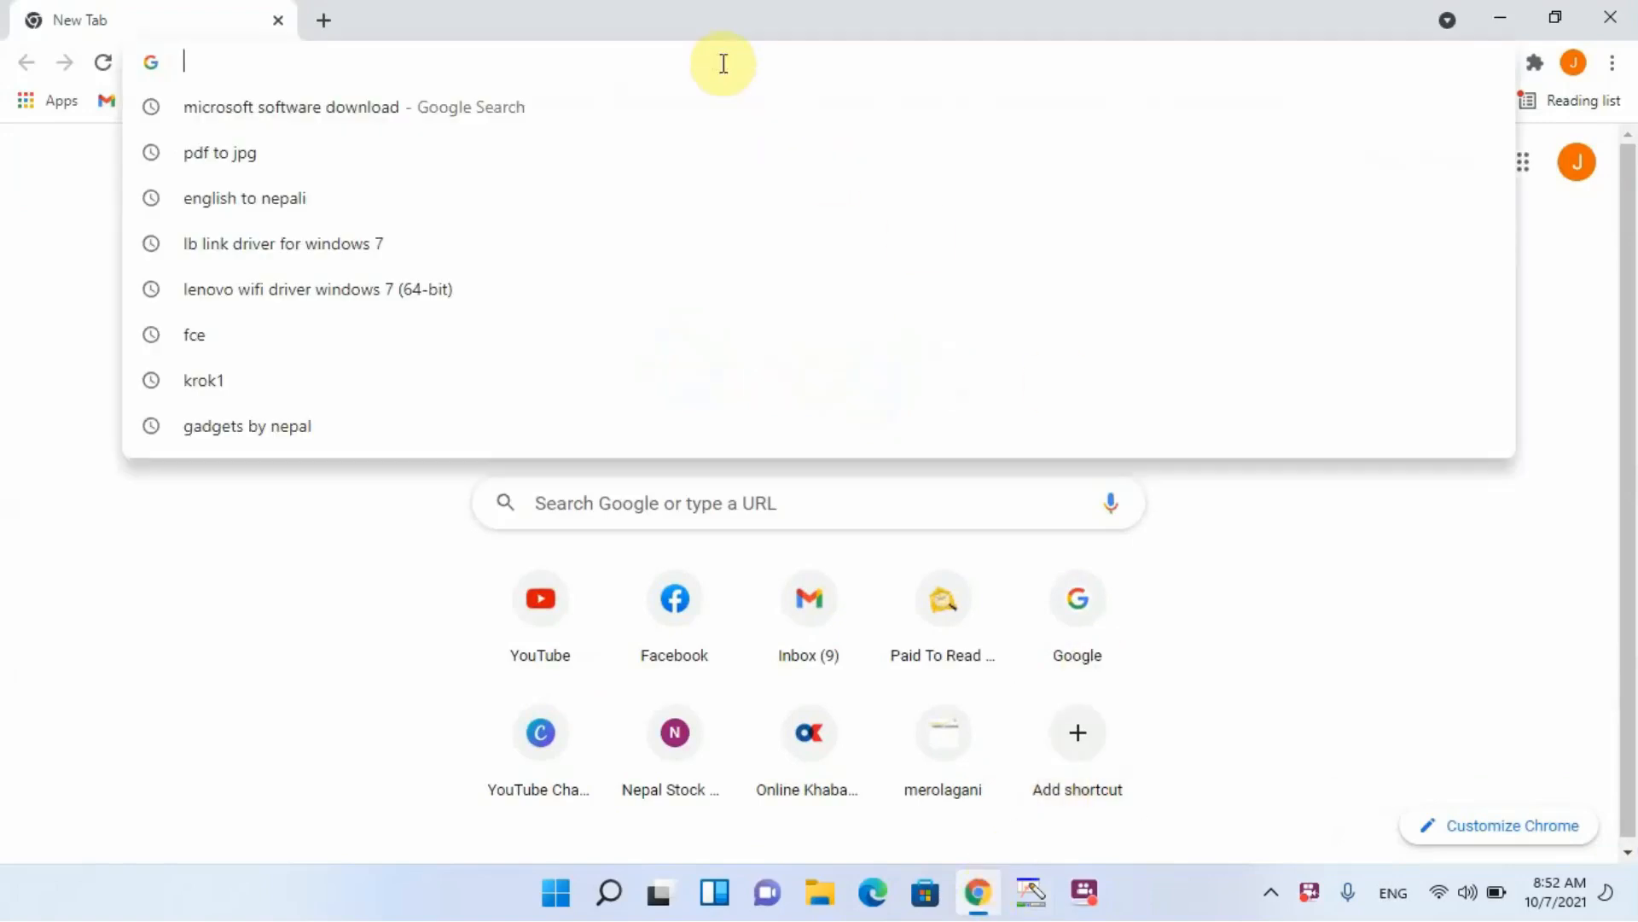
text(Mic)
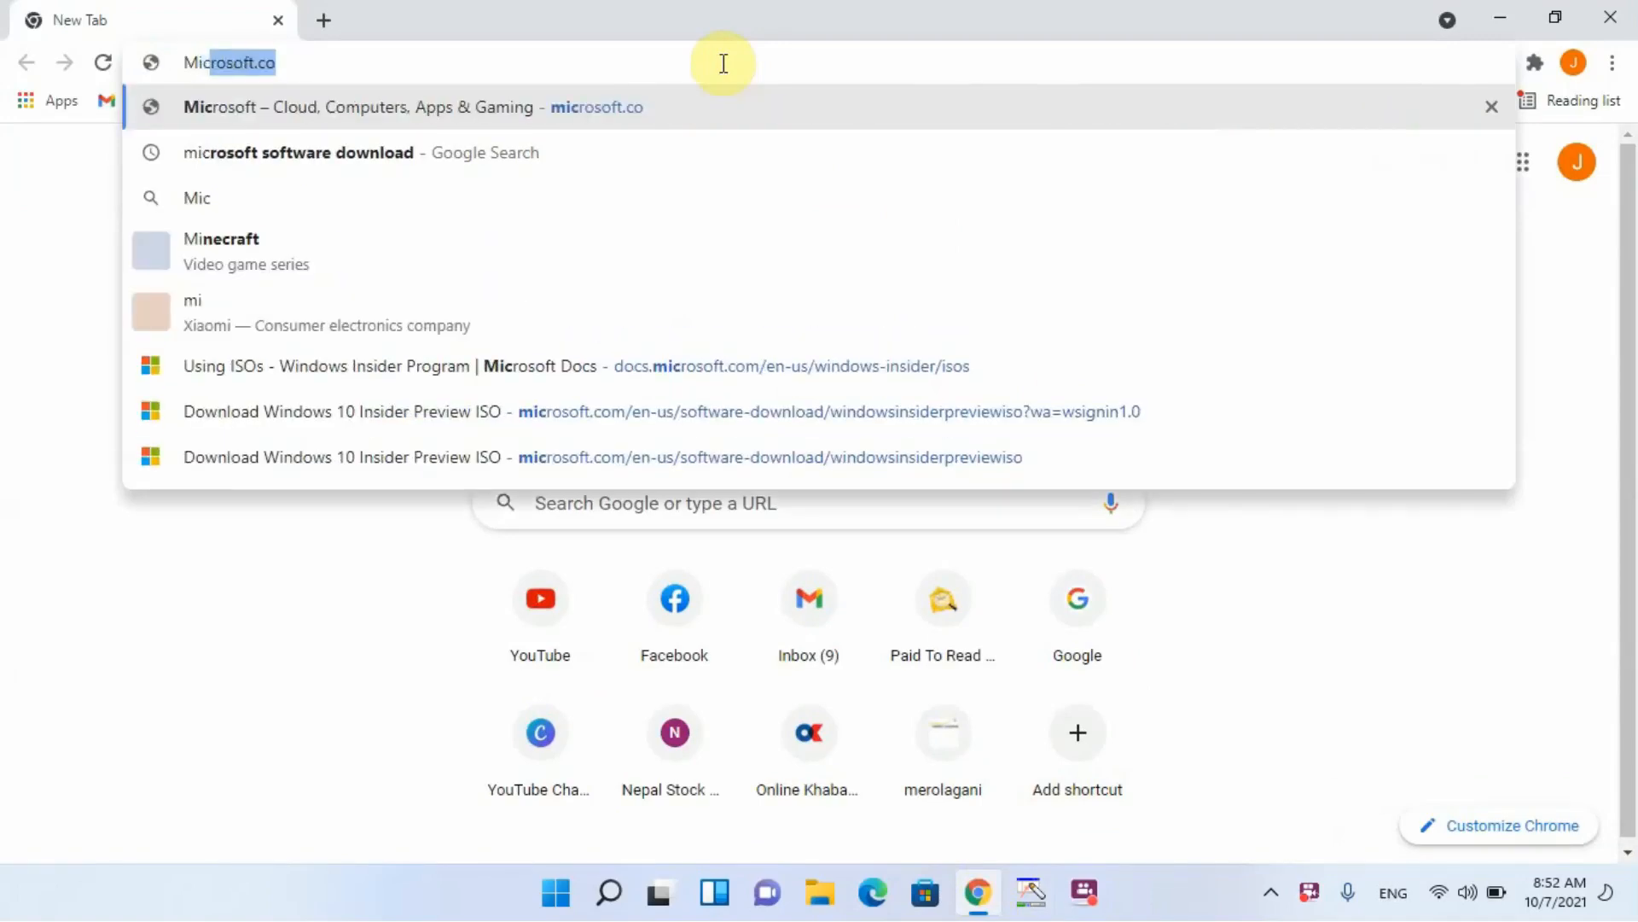
text(rosoft so)
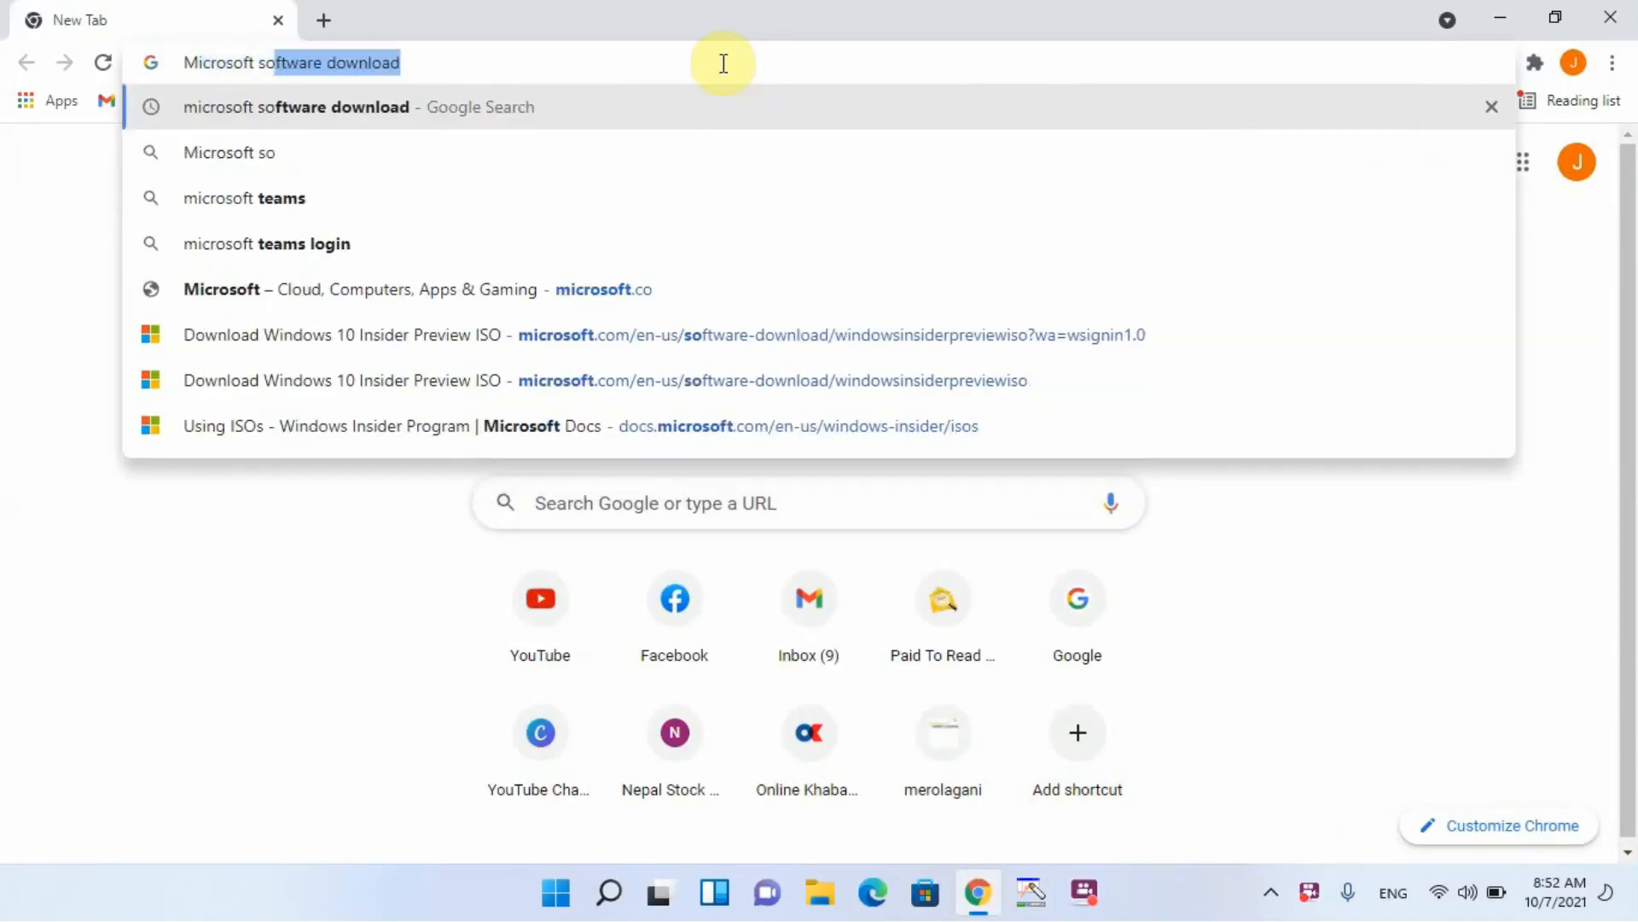
key(Return)
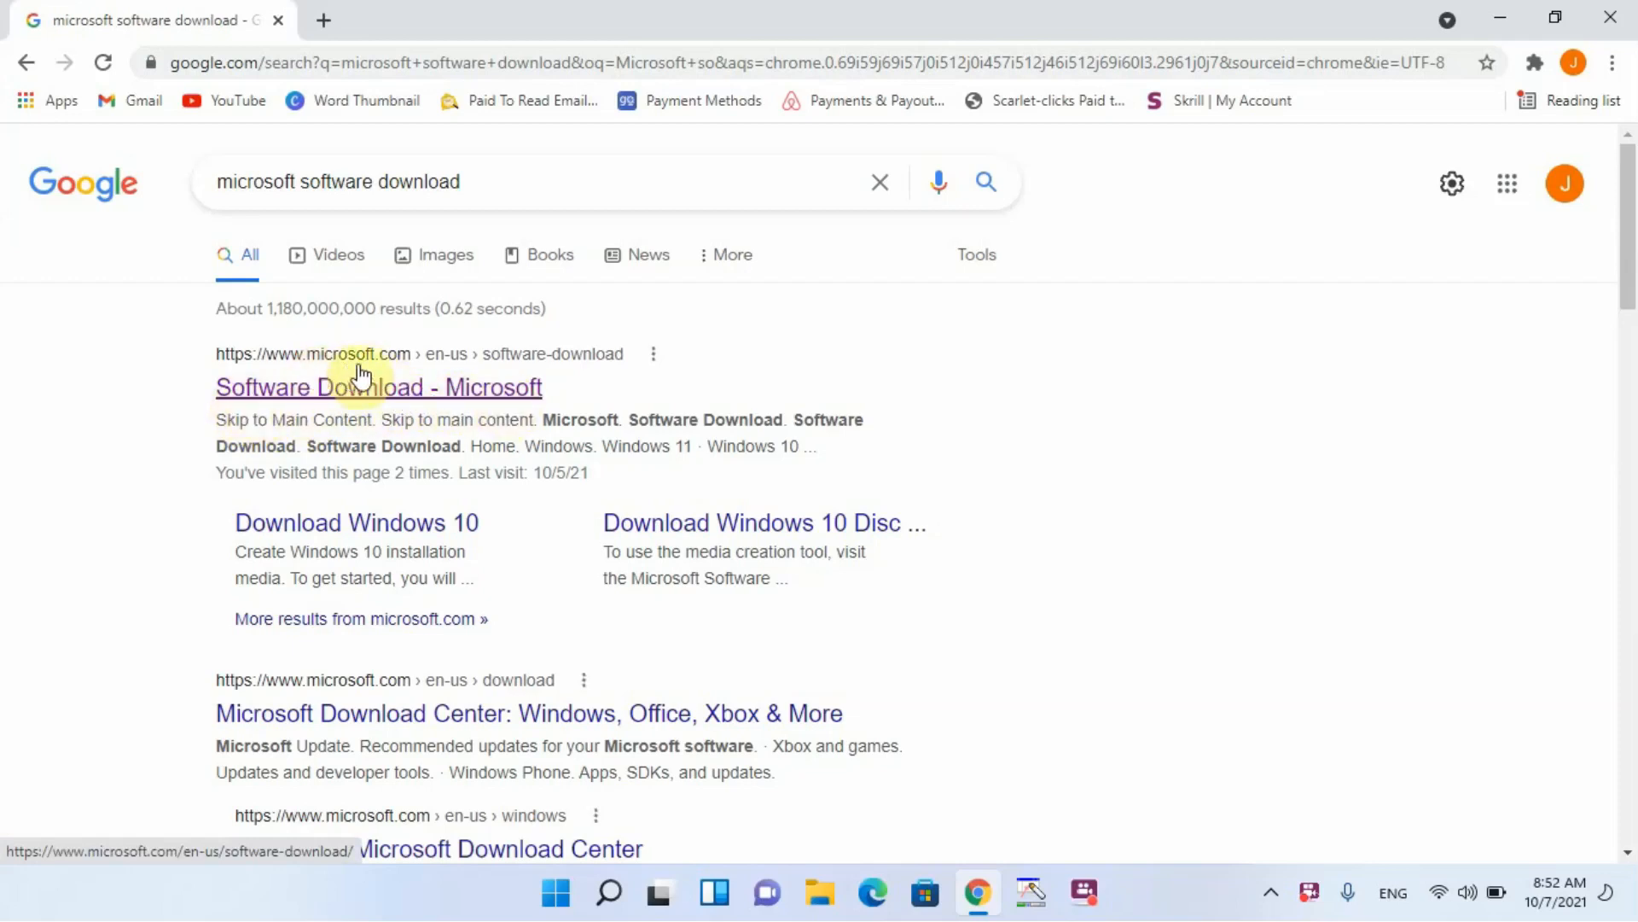
click(502, 397)
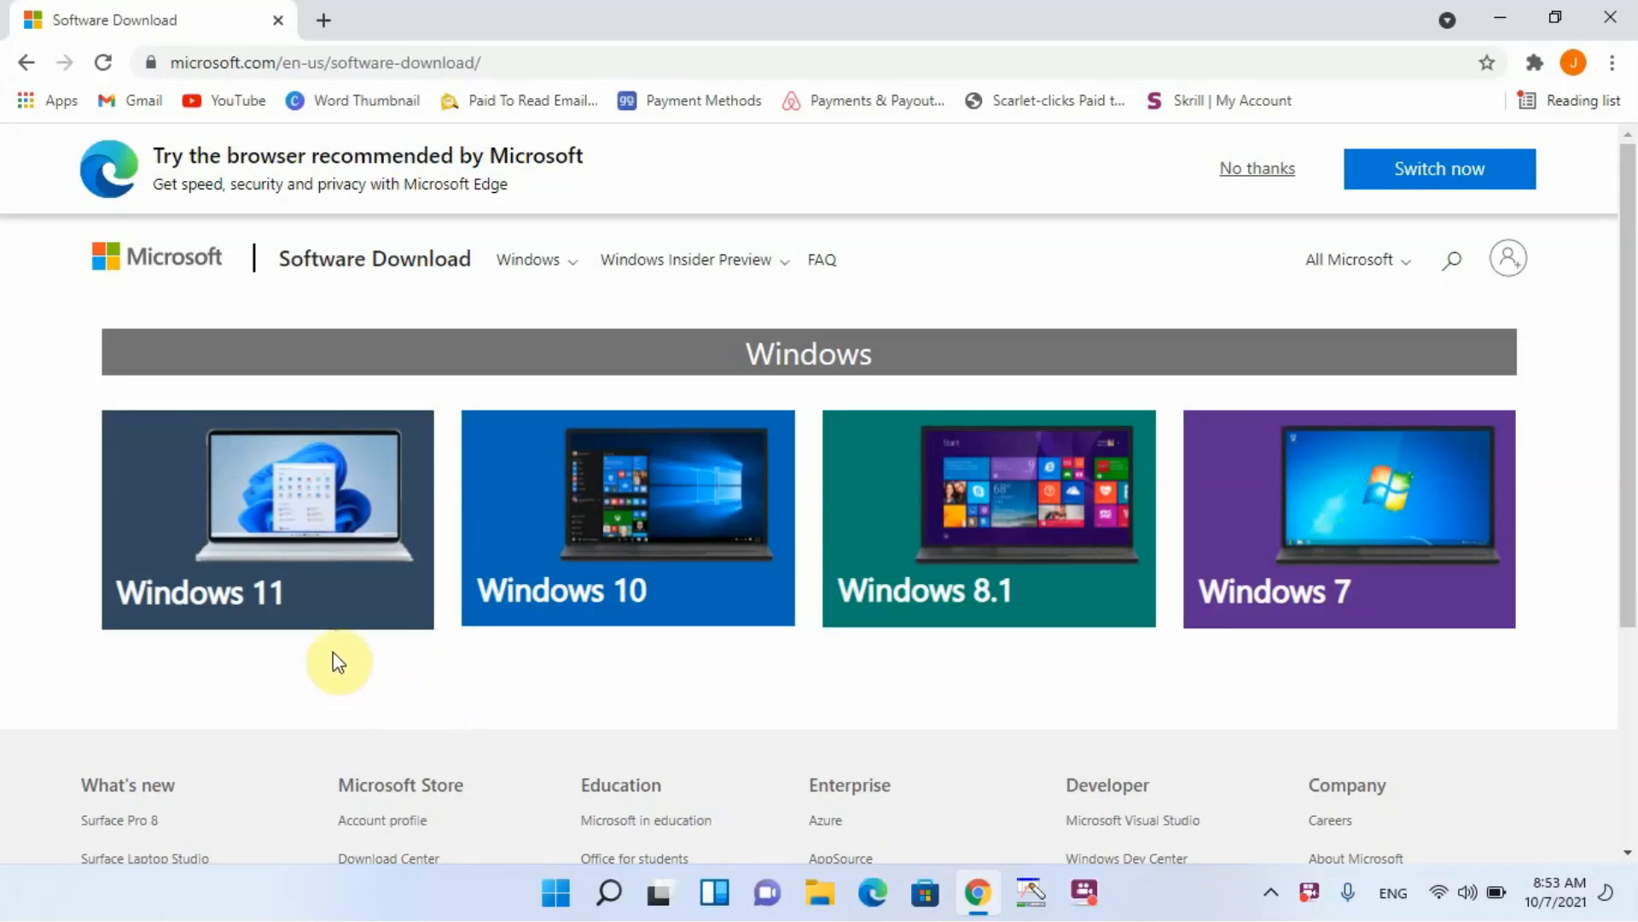
click(321, 563)
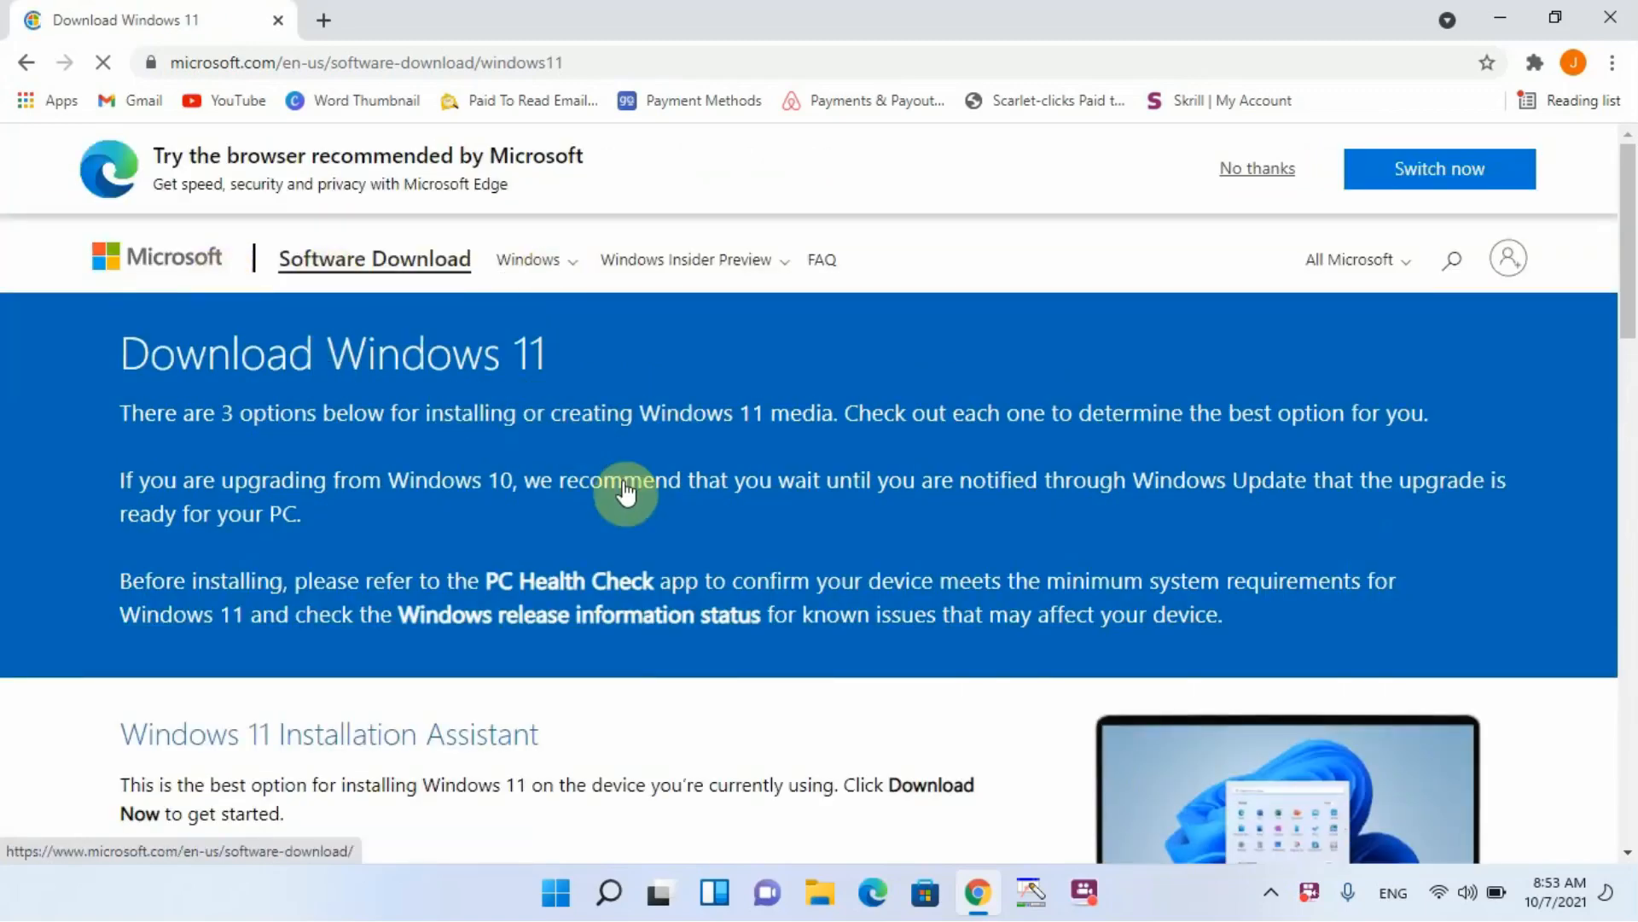
Step: Download the Windows 11 Installation Assistant, run the downloaded file and minimize the browser
scroll(670, 629, down, 3)
scroll(698, 606, down, 1)
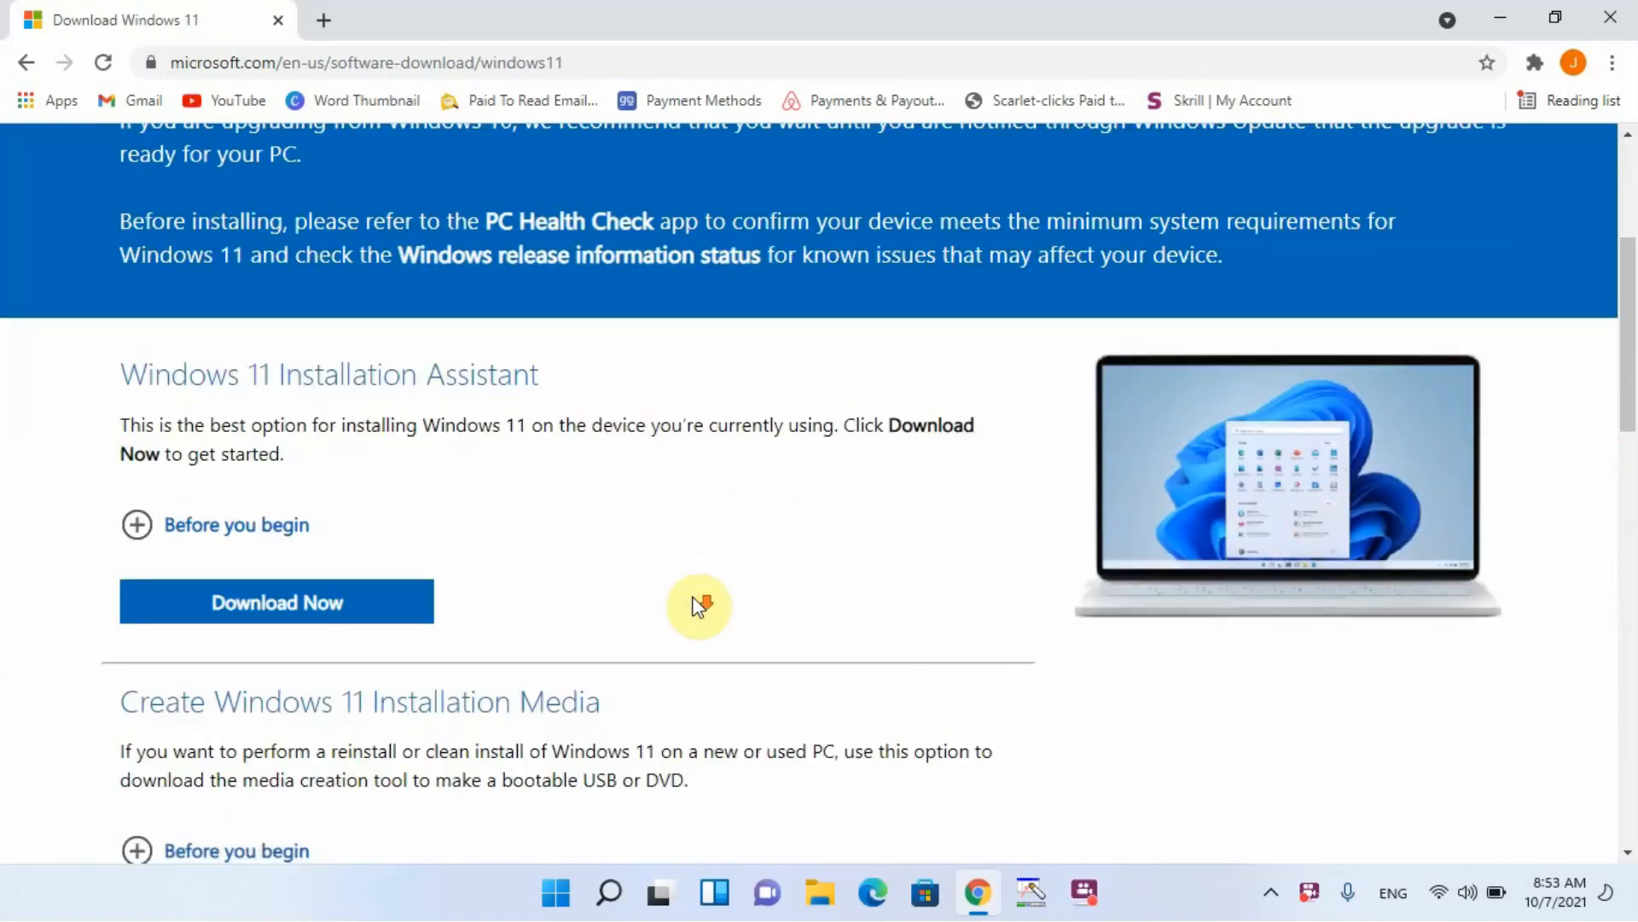
scroll(700, 592, down, 2)
scroll(712, 592, up, 1)
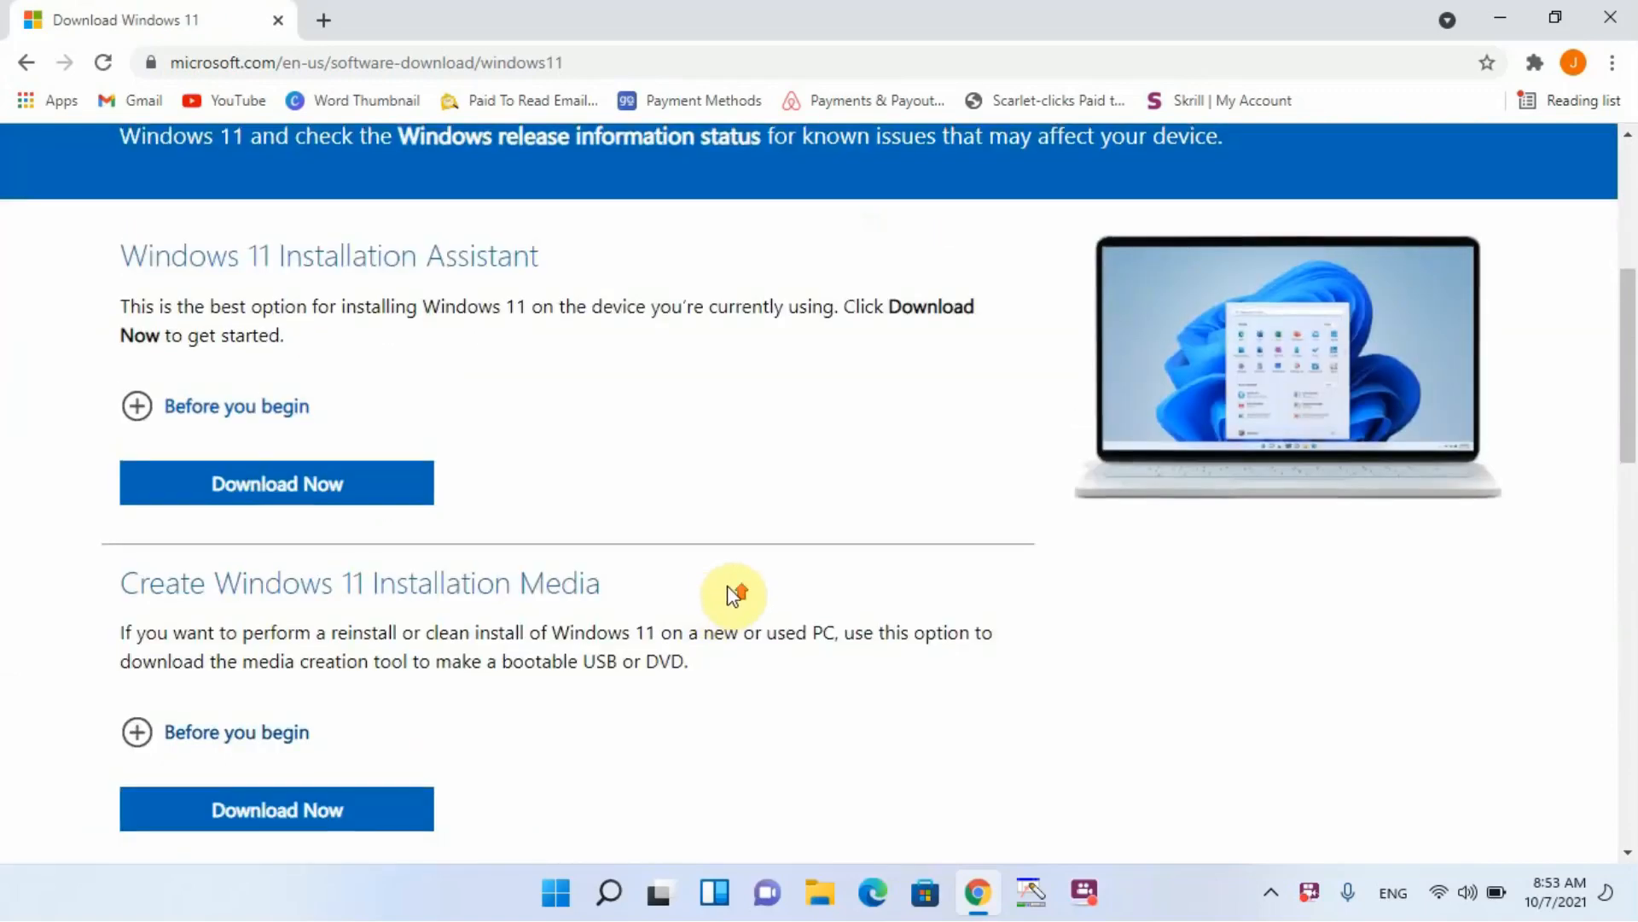
scroll(731, 595, up, 1)
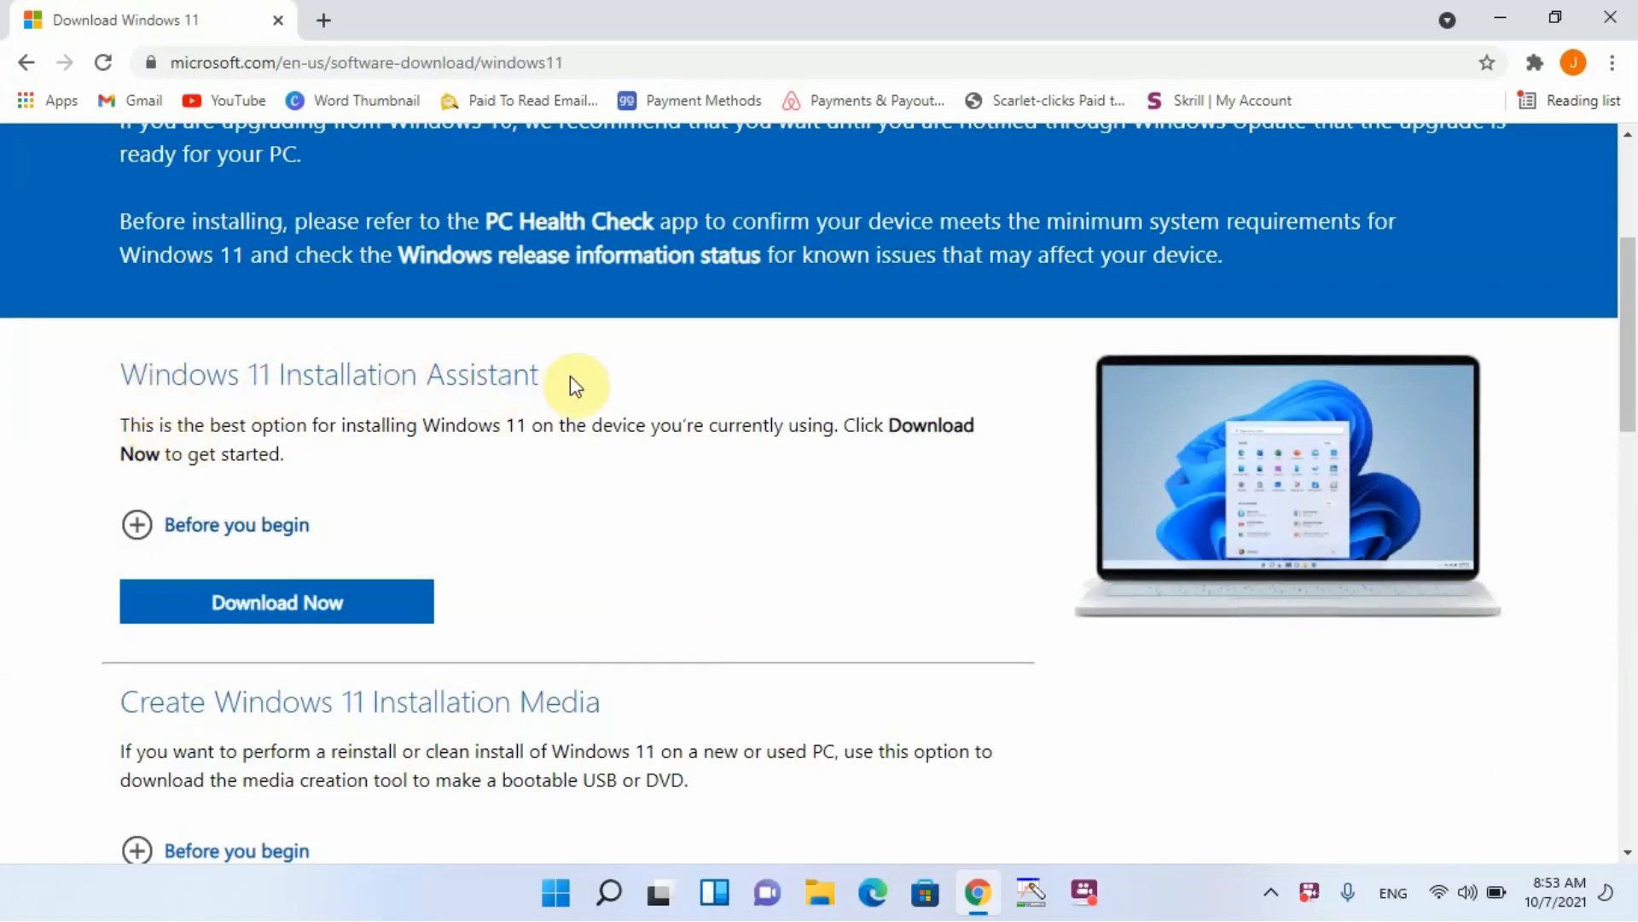
drag(567, 377, 103, 379)
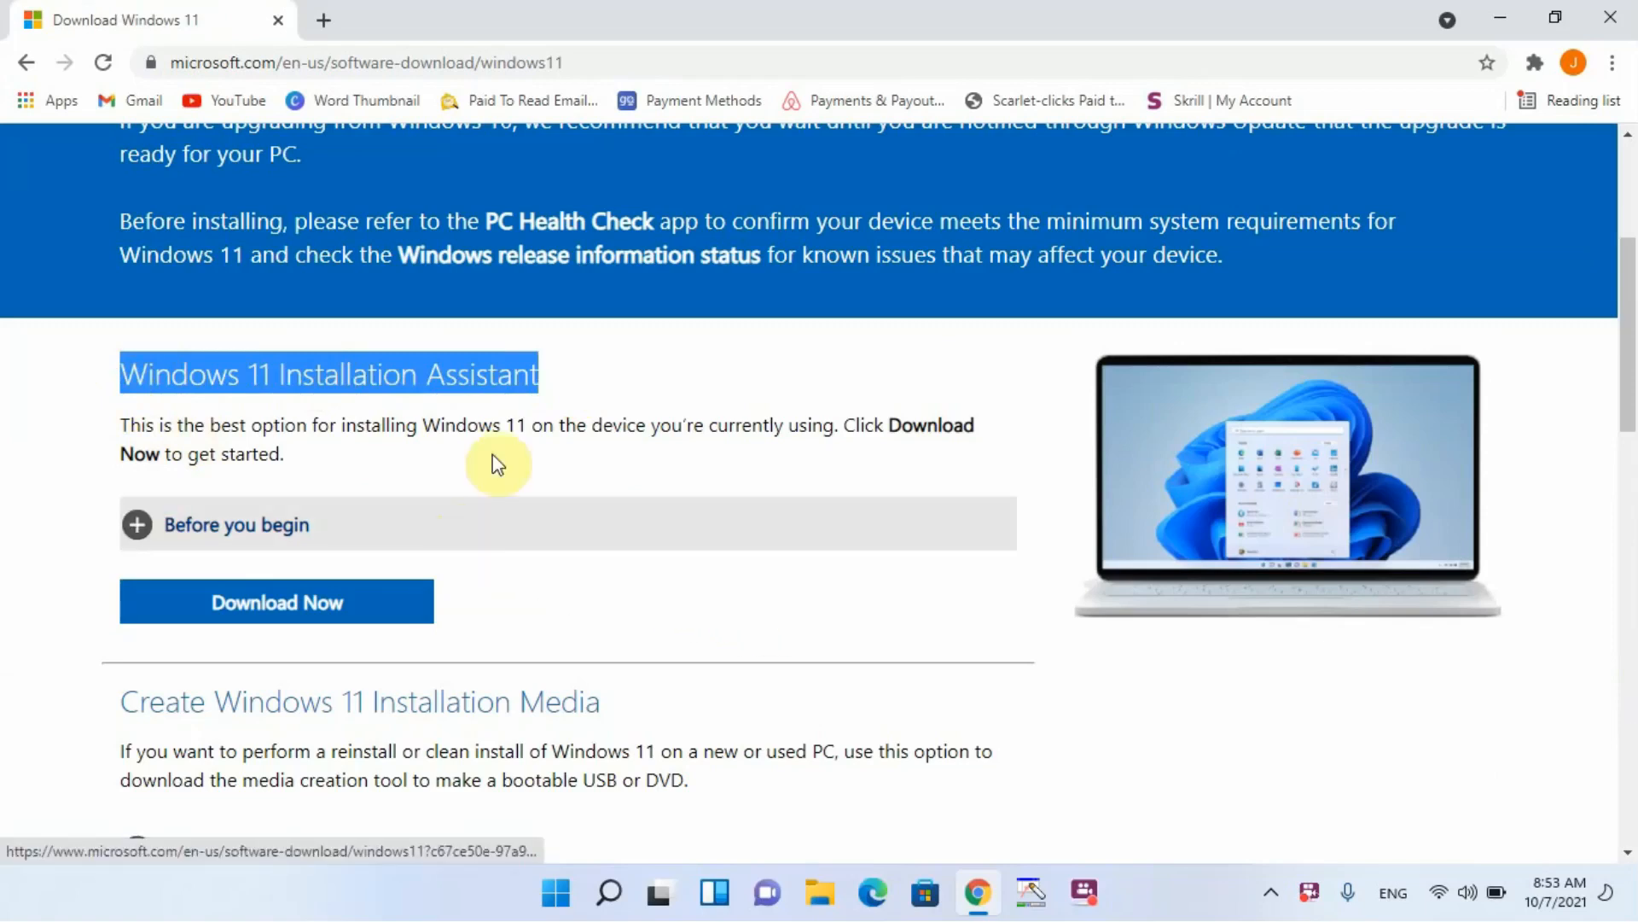
double_click(485, 374)
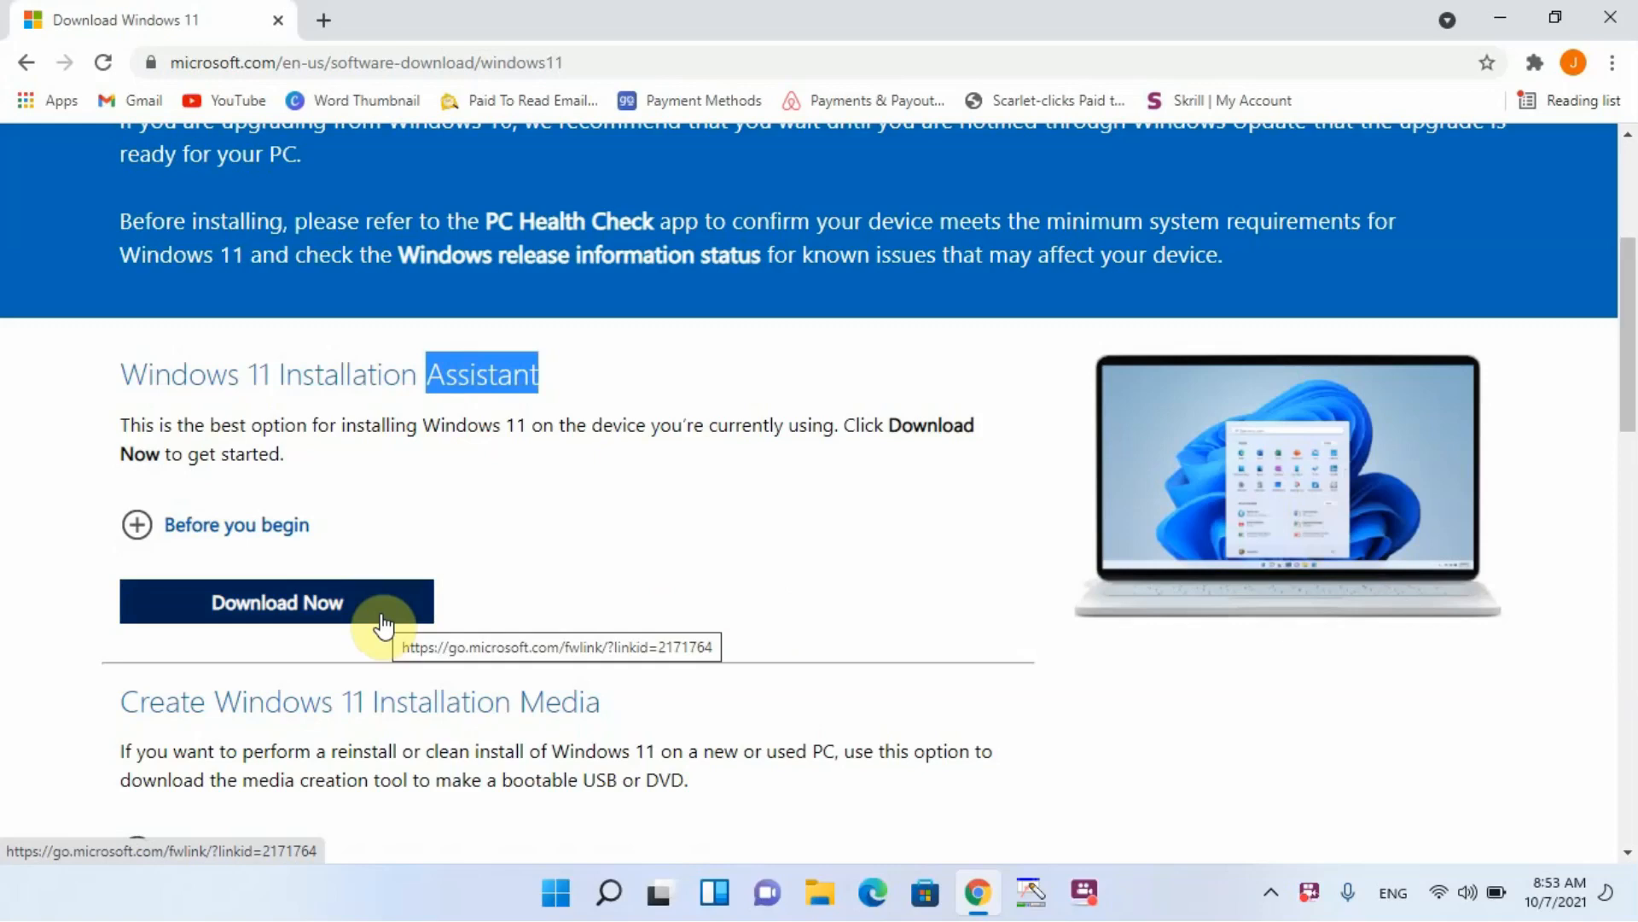
click(323, 611)
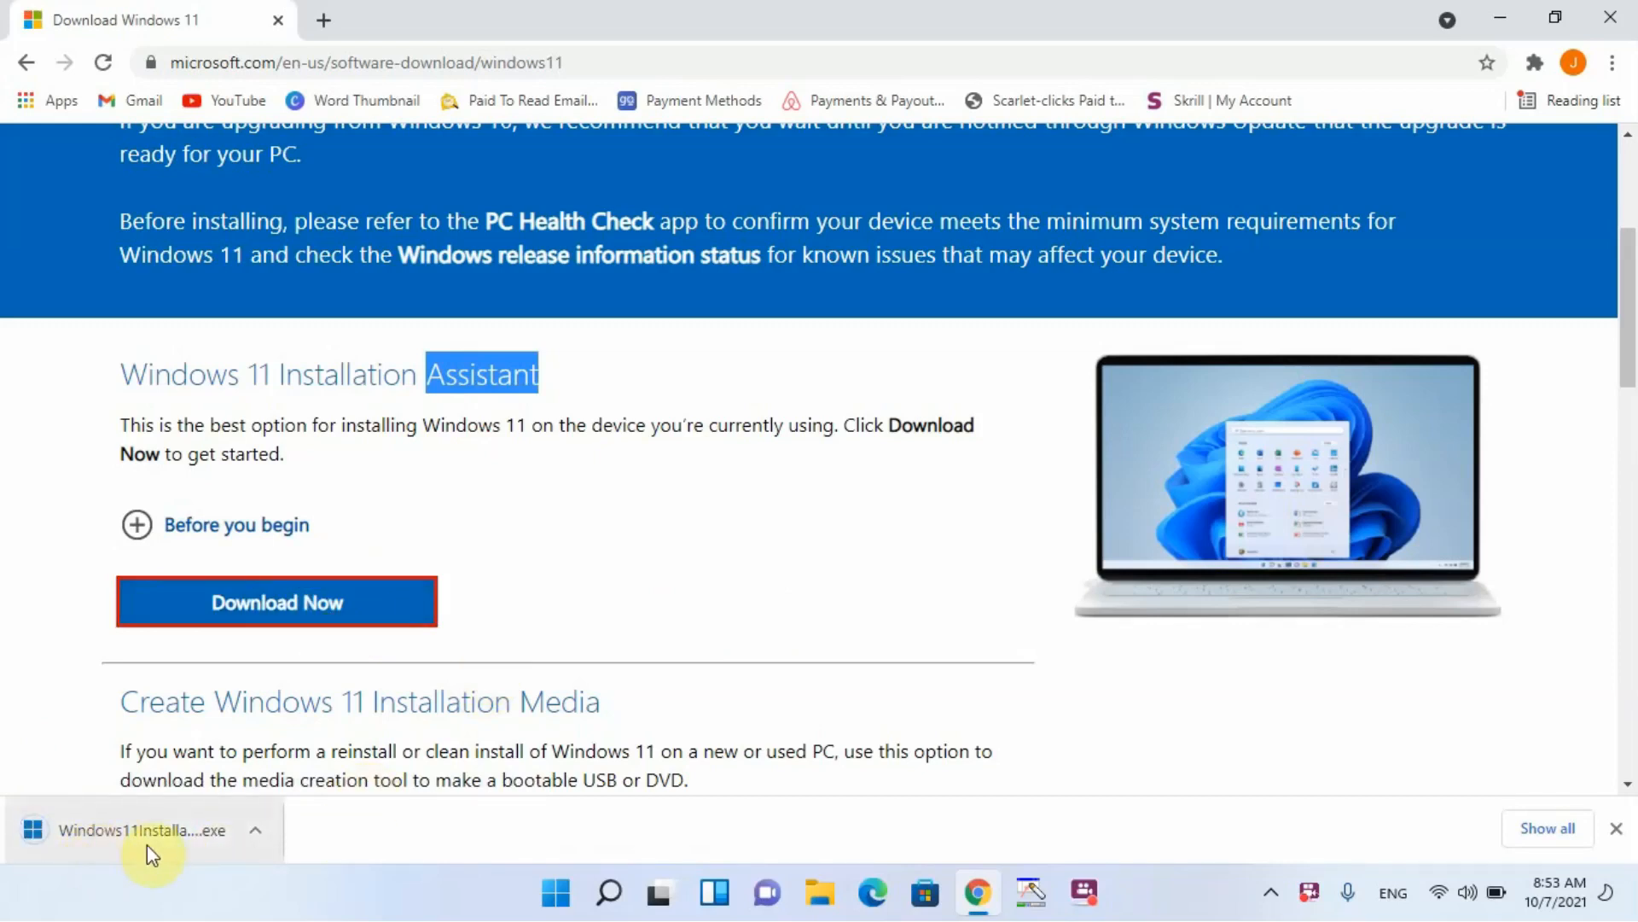
click(256, 835)
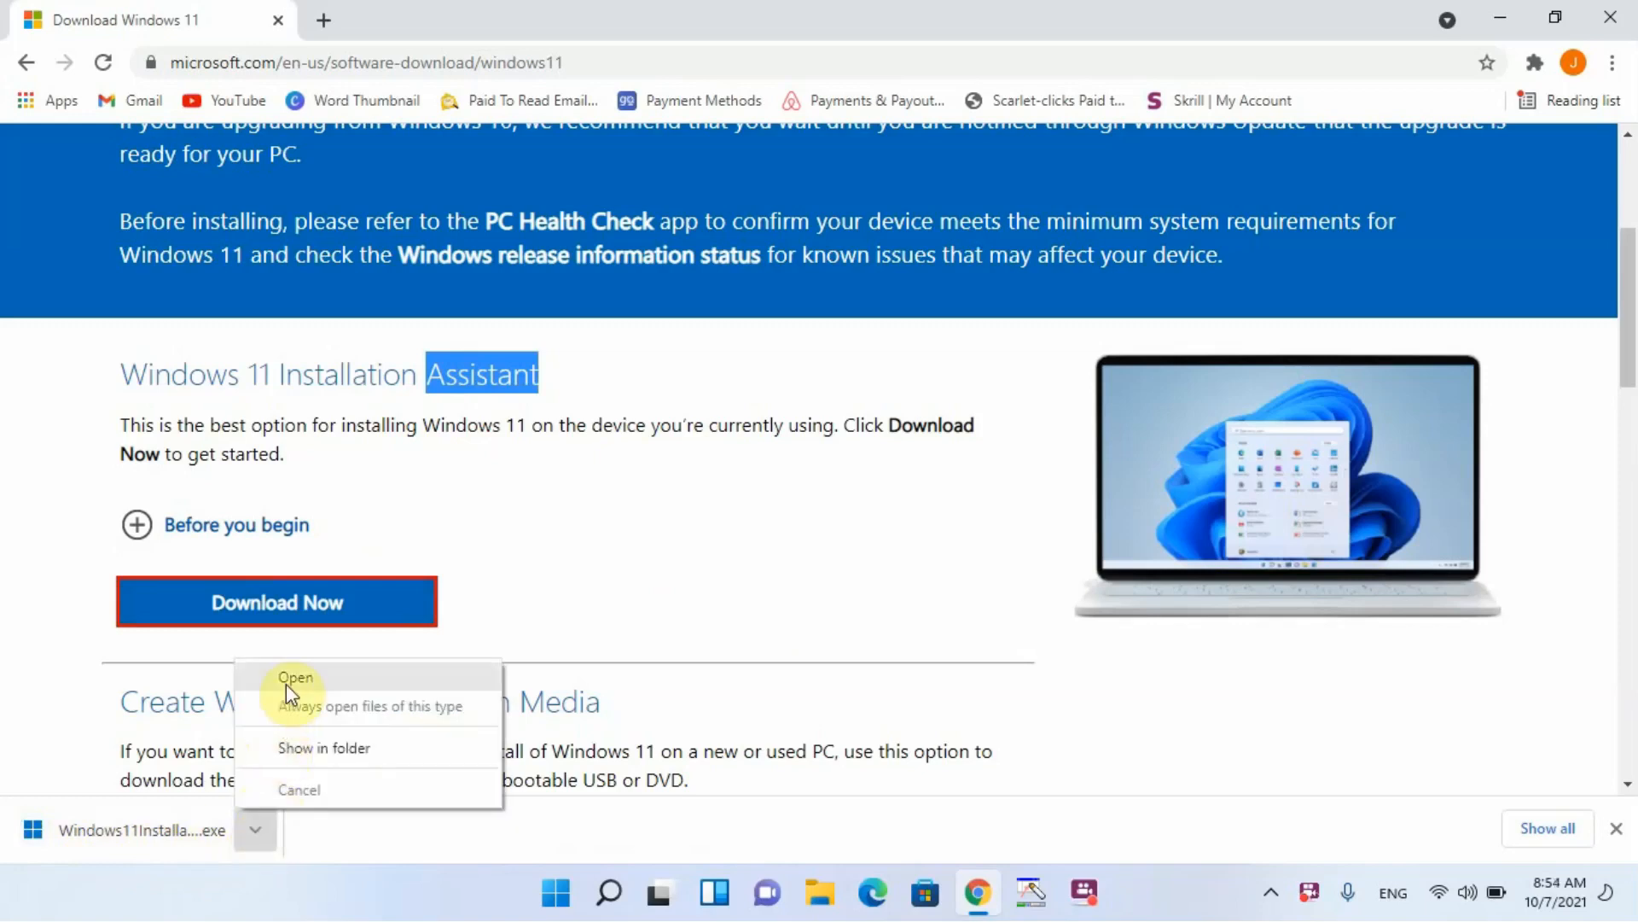
click(287, 687)
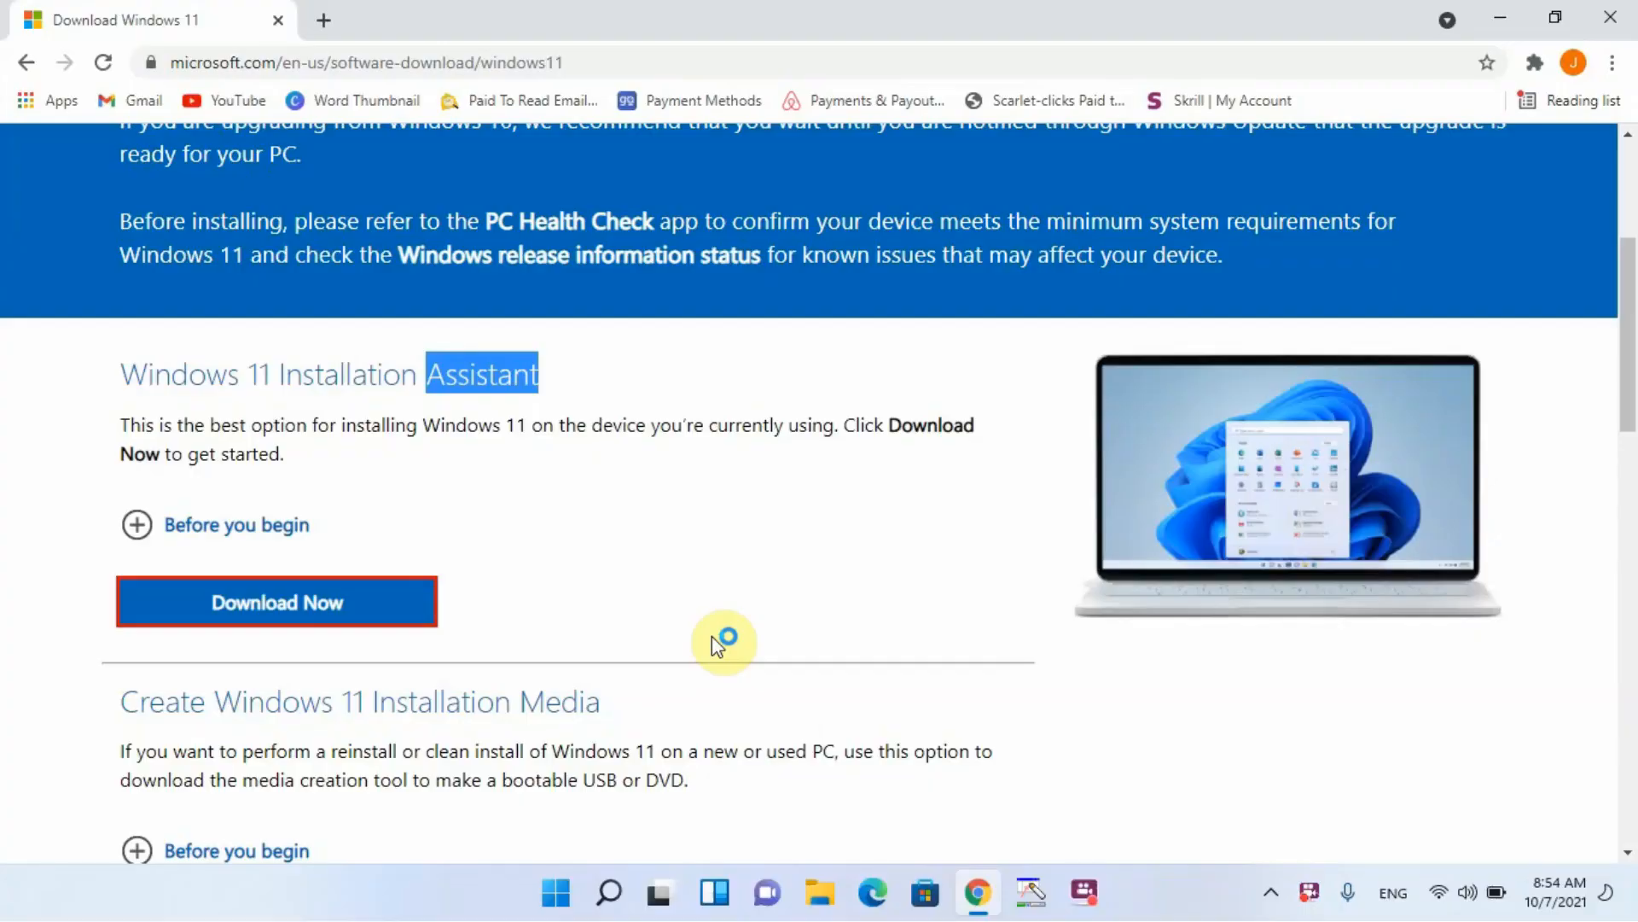
click(1500, 19)
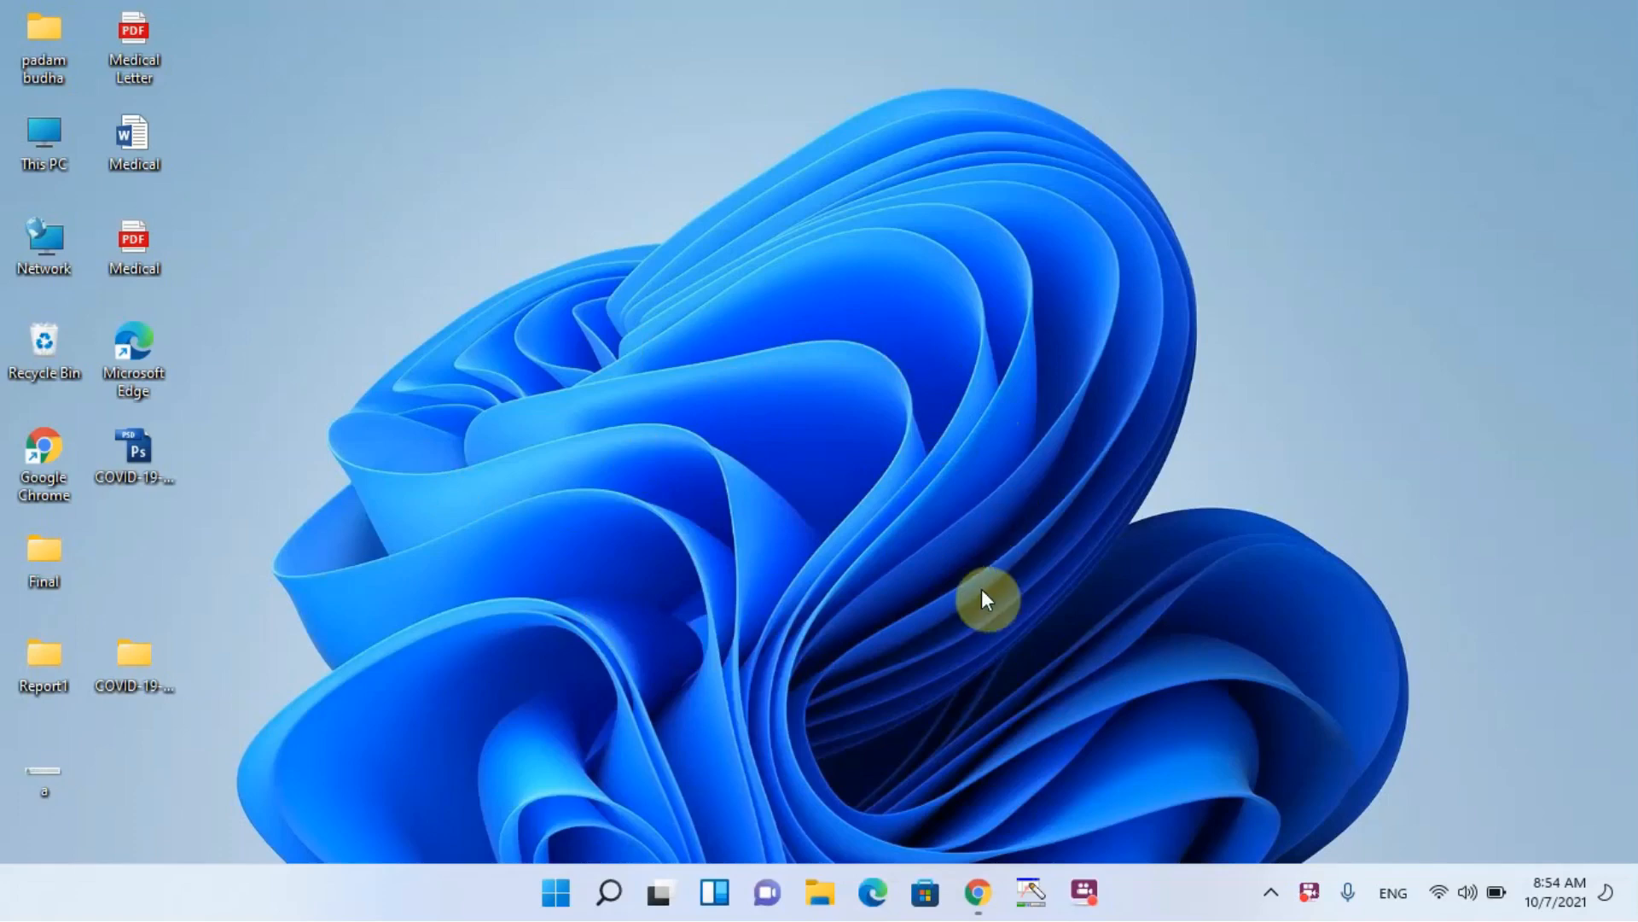
Step: Return to the Windows 11 download page, download the media creation tool for installation media and run it
key(alt+Tab)
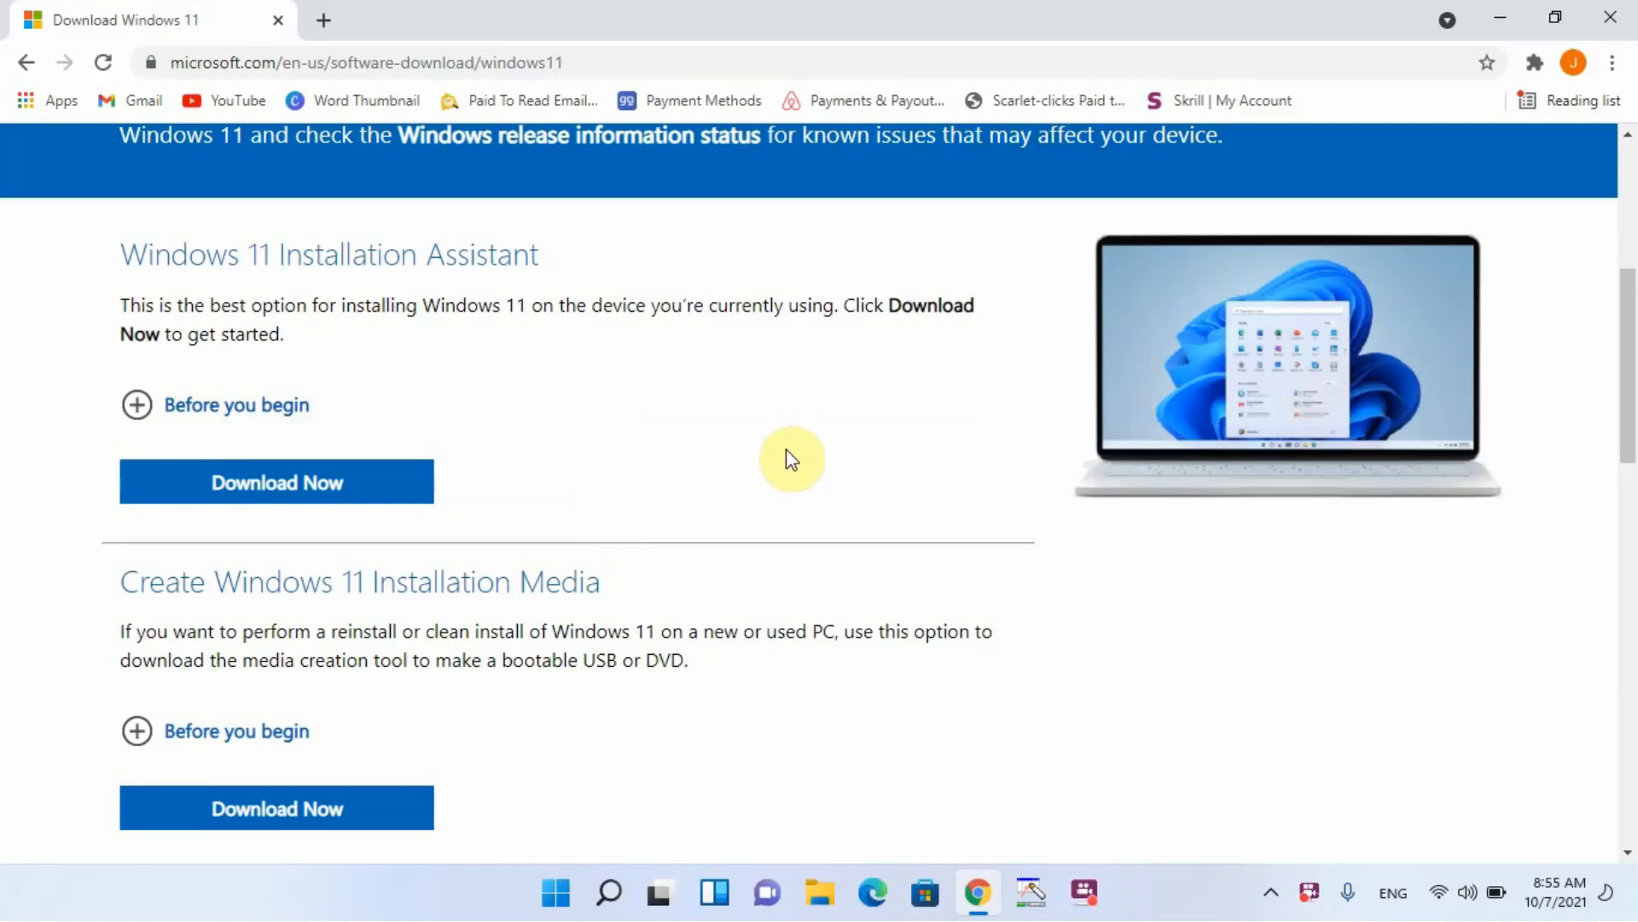
scroll(786, 458, down, 1)
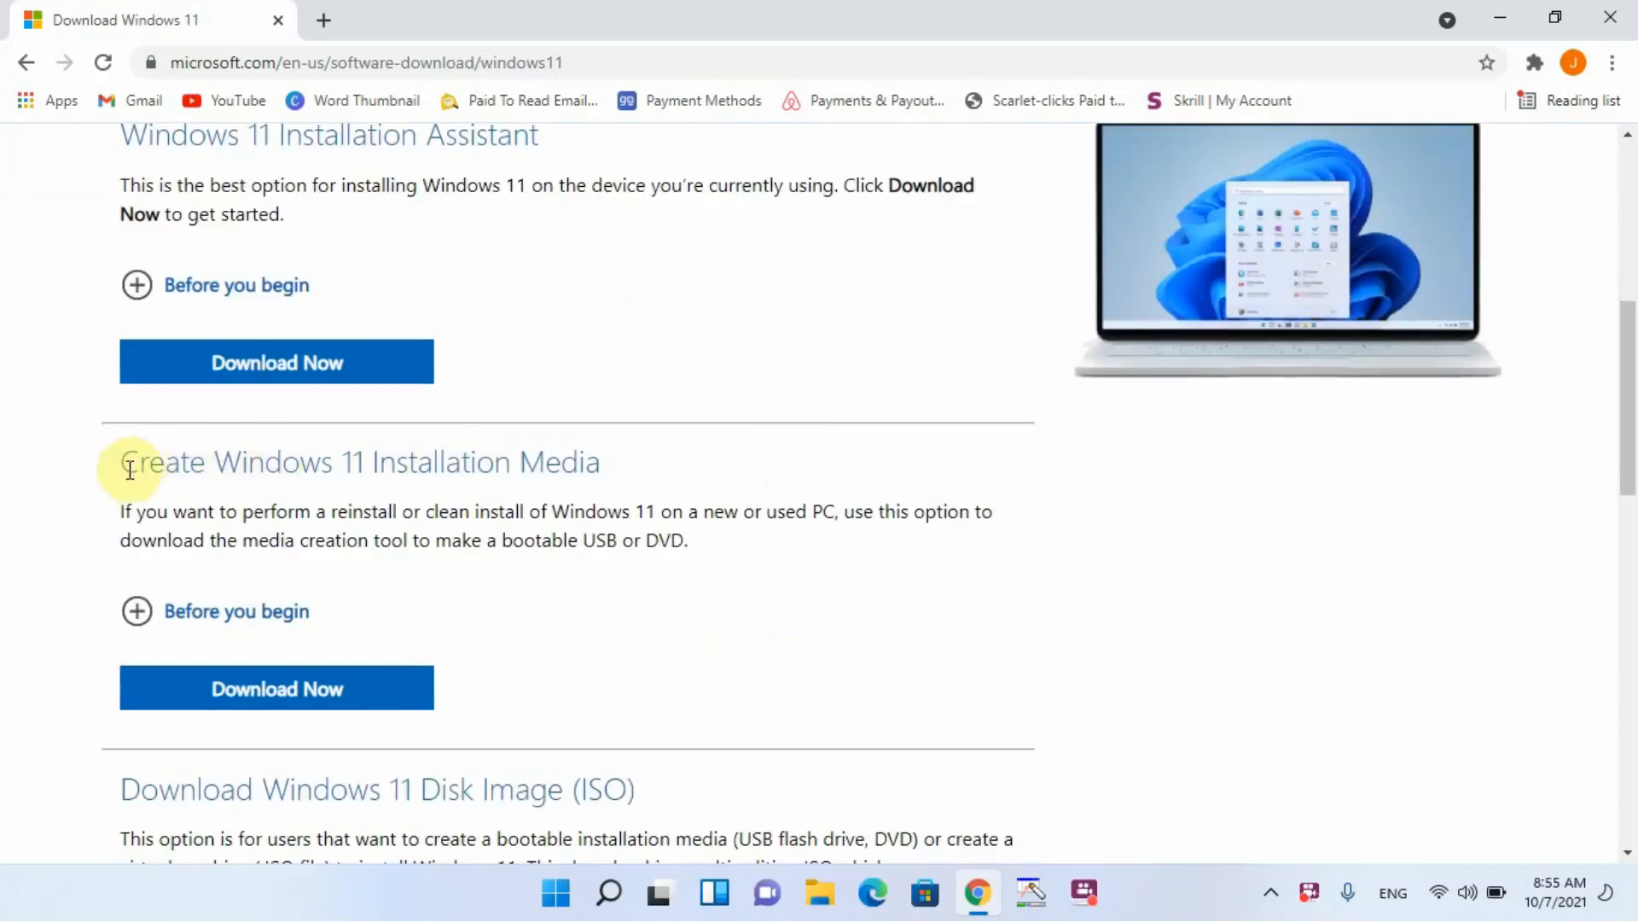
drag(128, 466, 644, 471)
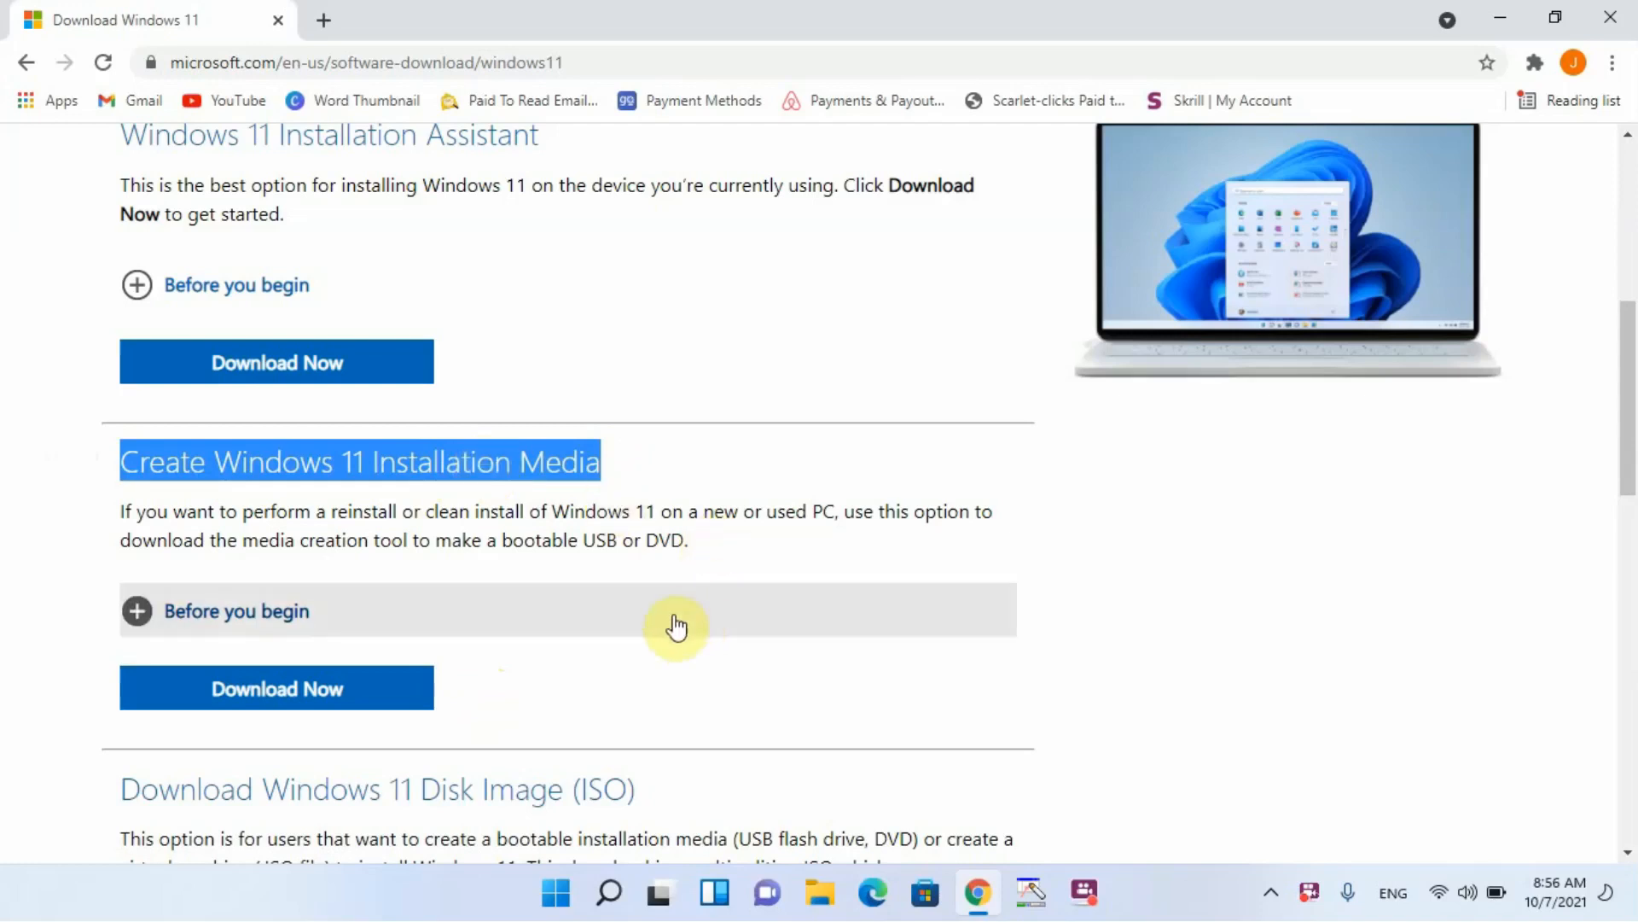
click(326, 701)
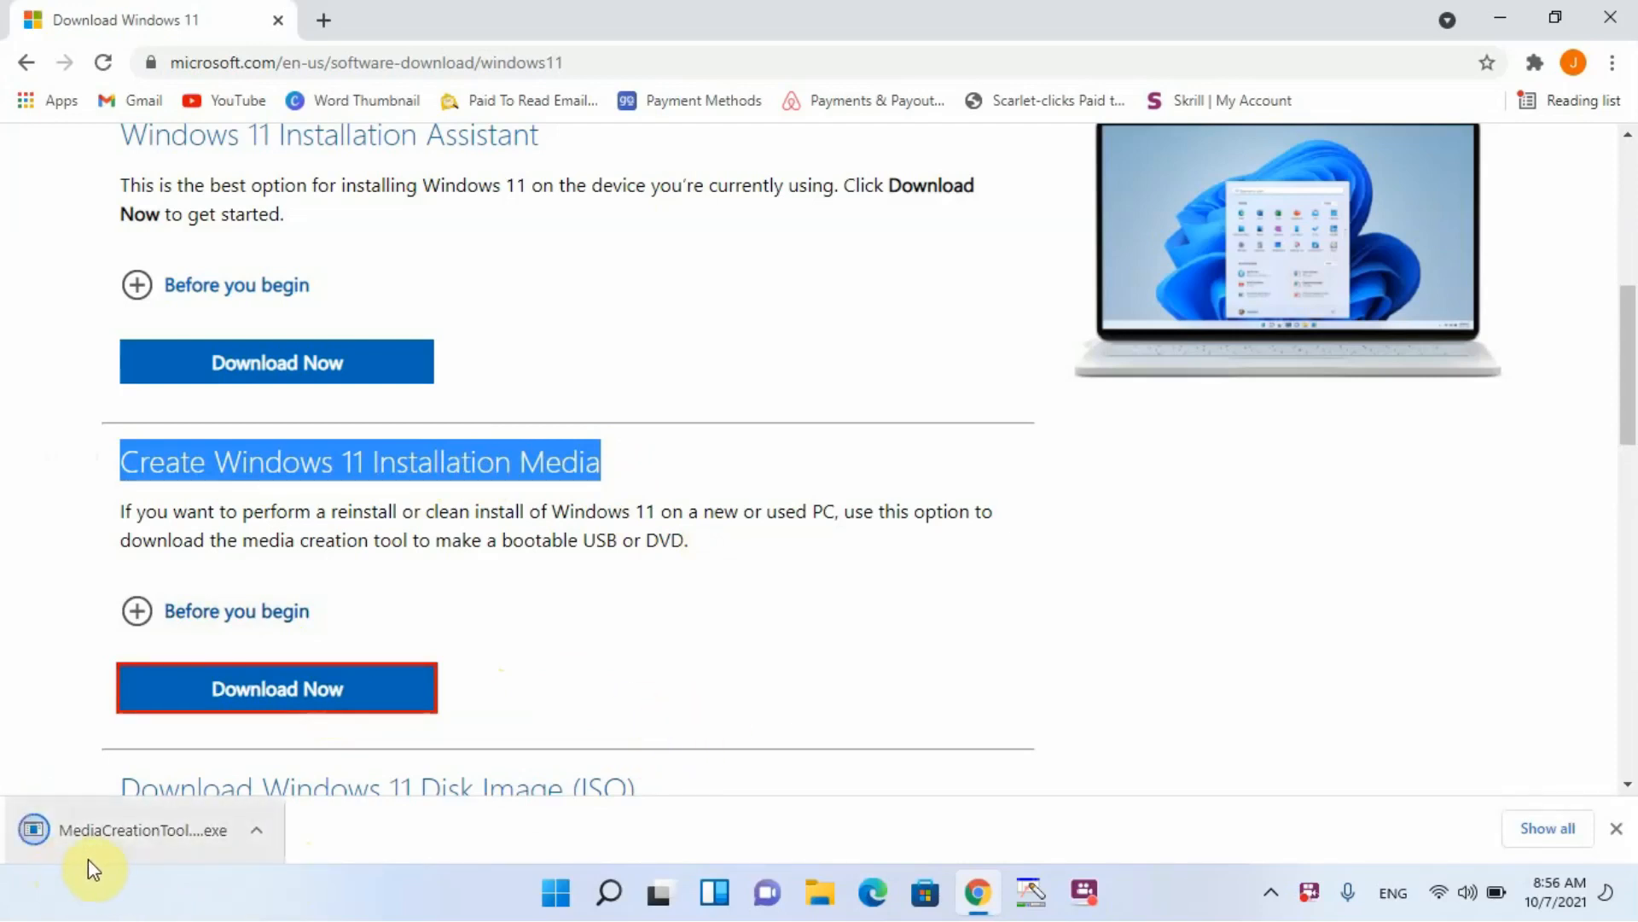
click(257, 829)
click(305, 678)
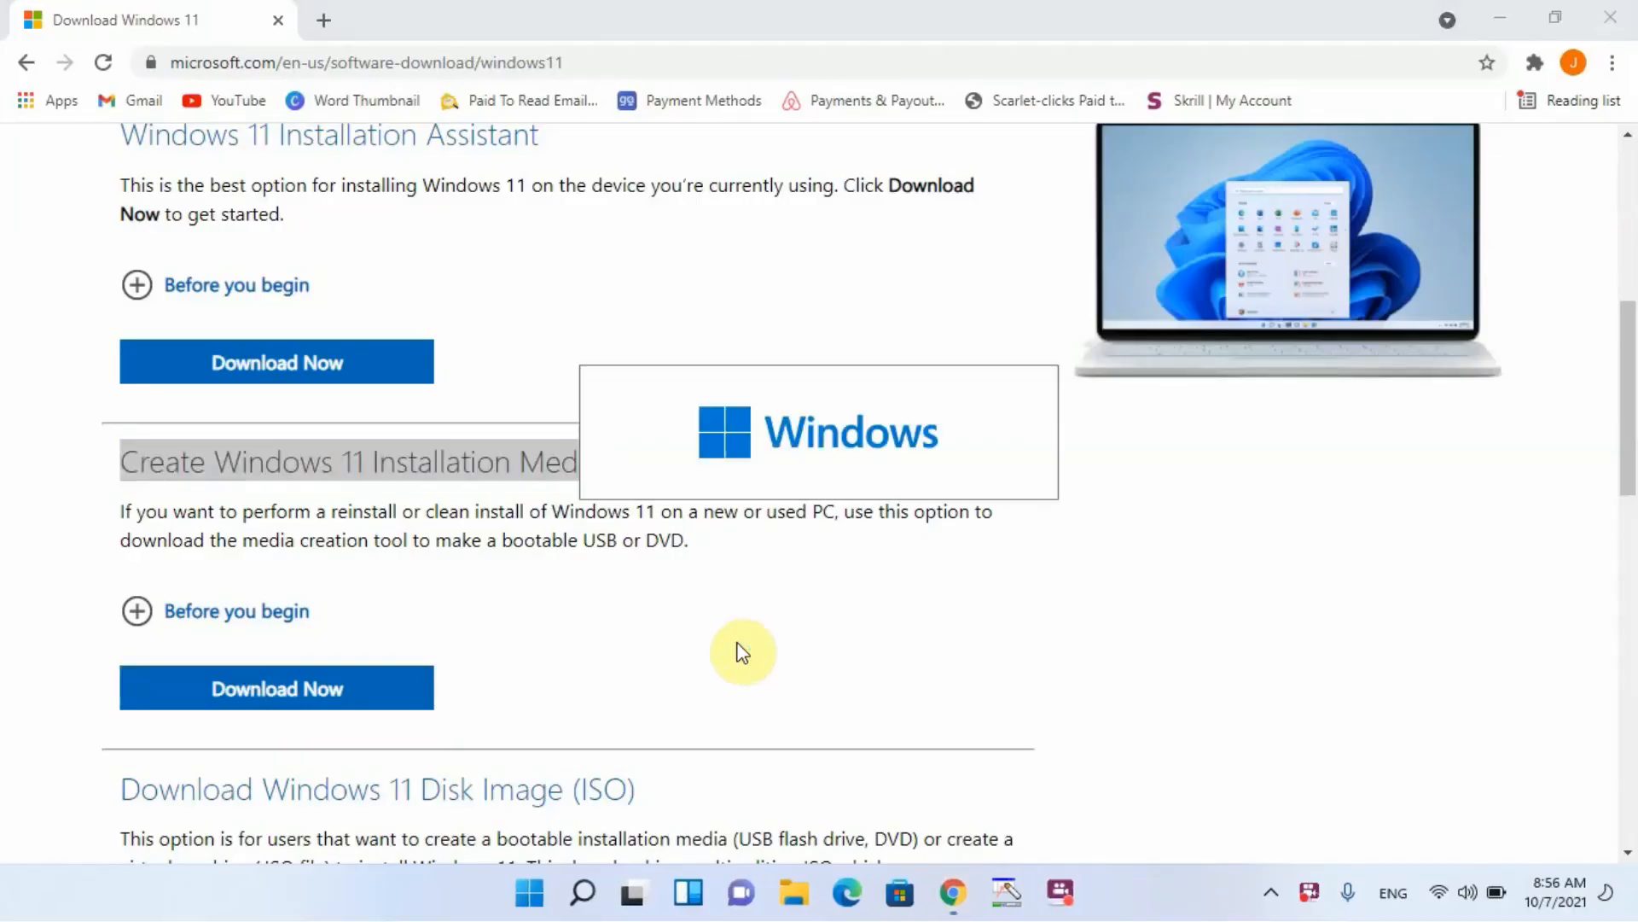
Step: Minimize the browser, reposition the Windows 11 Setup window and accept the Media Creation Tool licence terms
click(1502, 17)
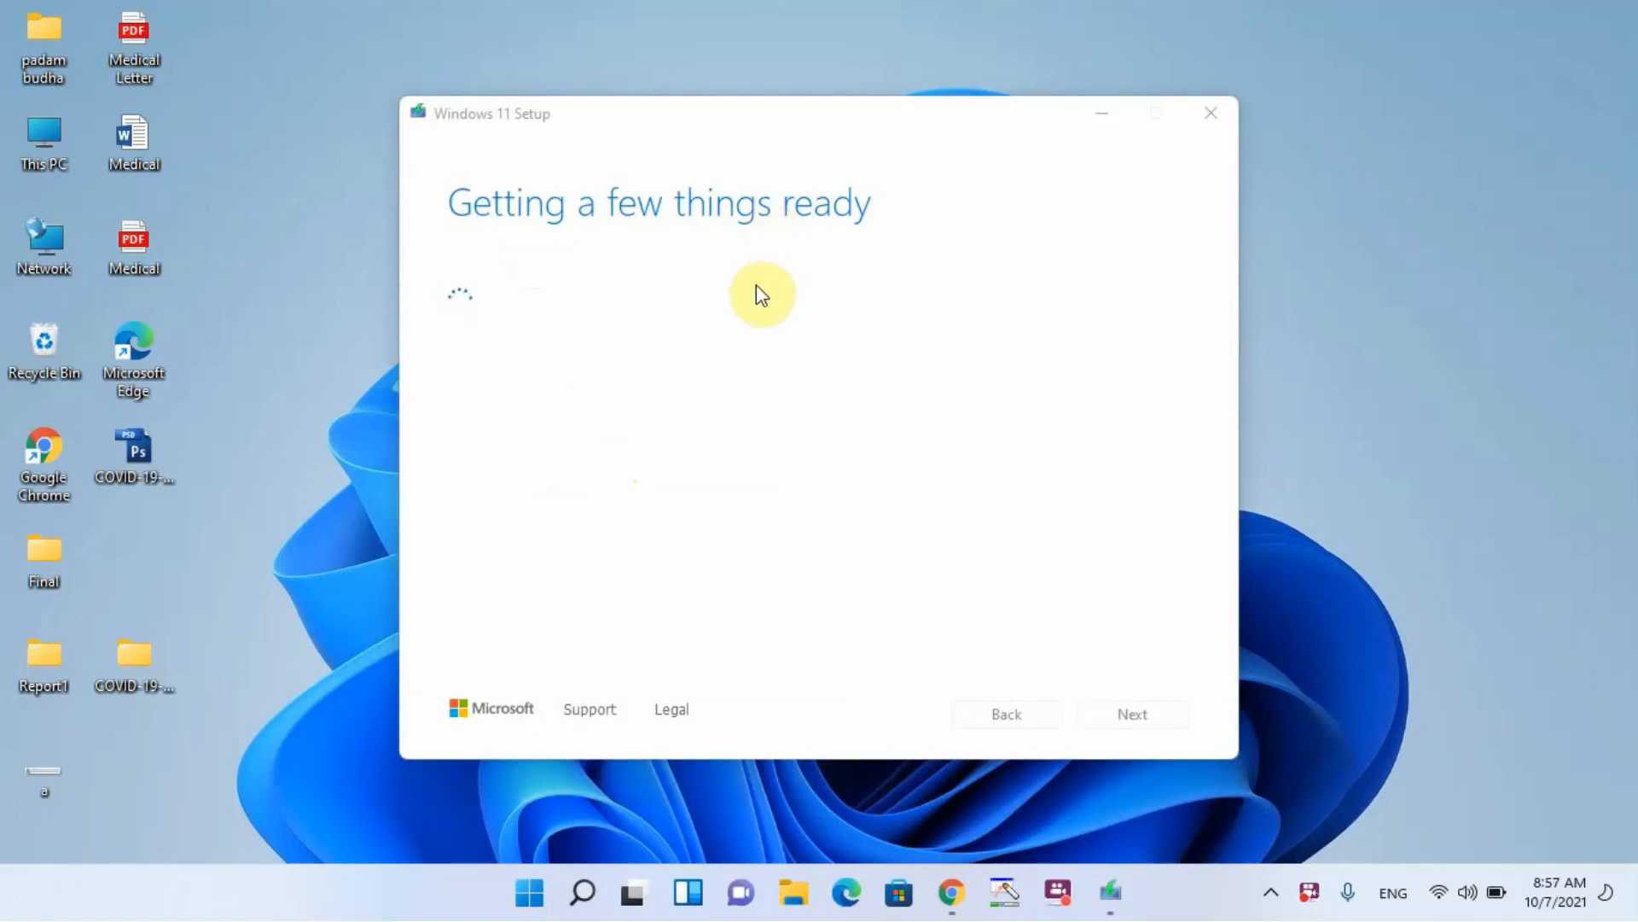
drag(751, 113, 790, 128)
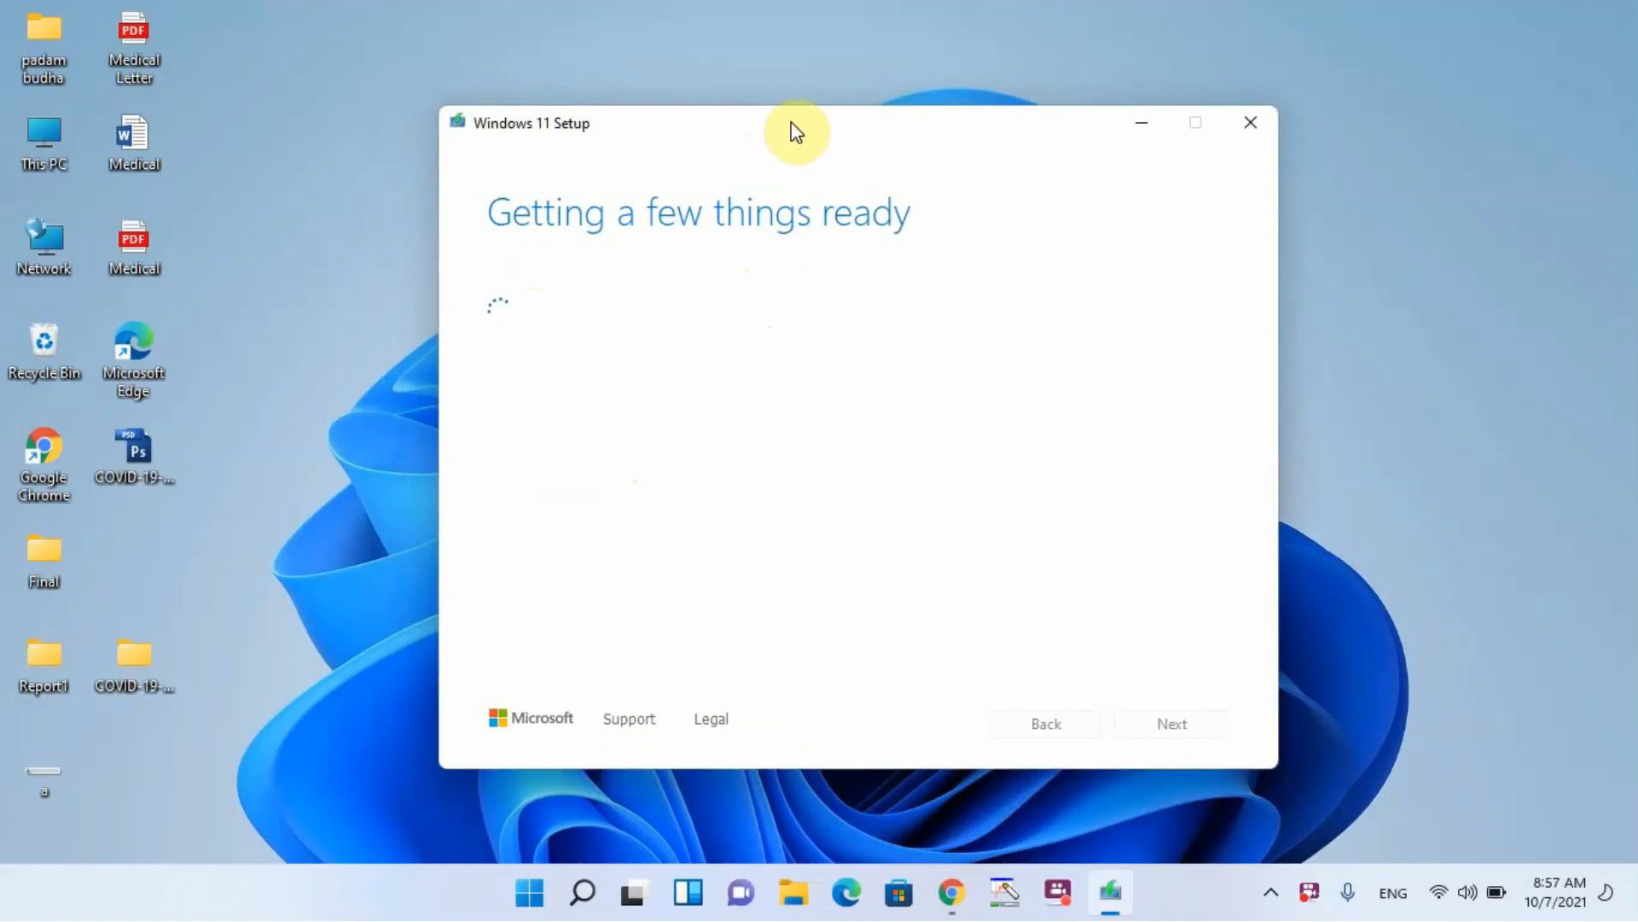
drag(790, 122, 734, 108)
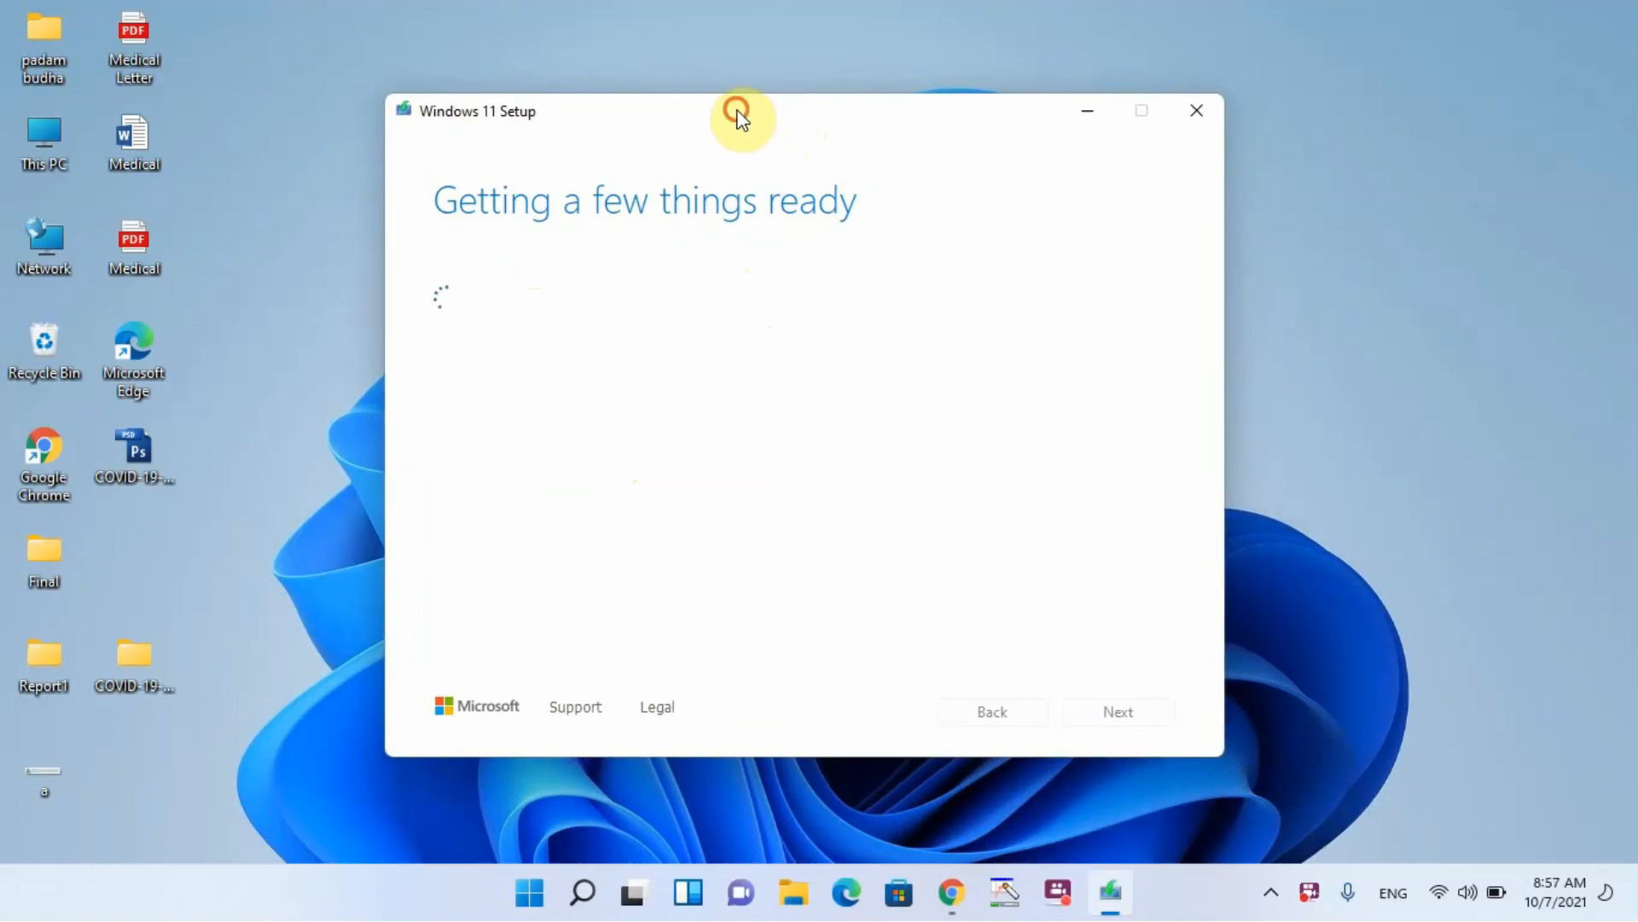
drag(734, 120, 706, 53)
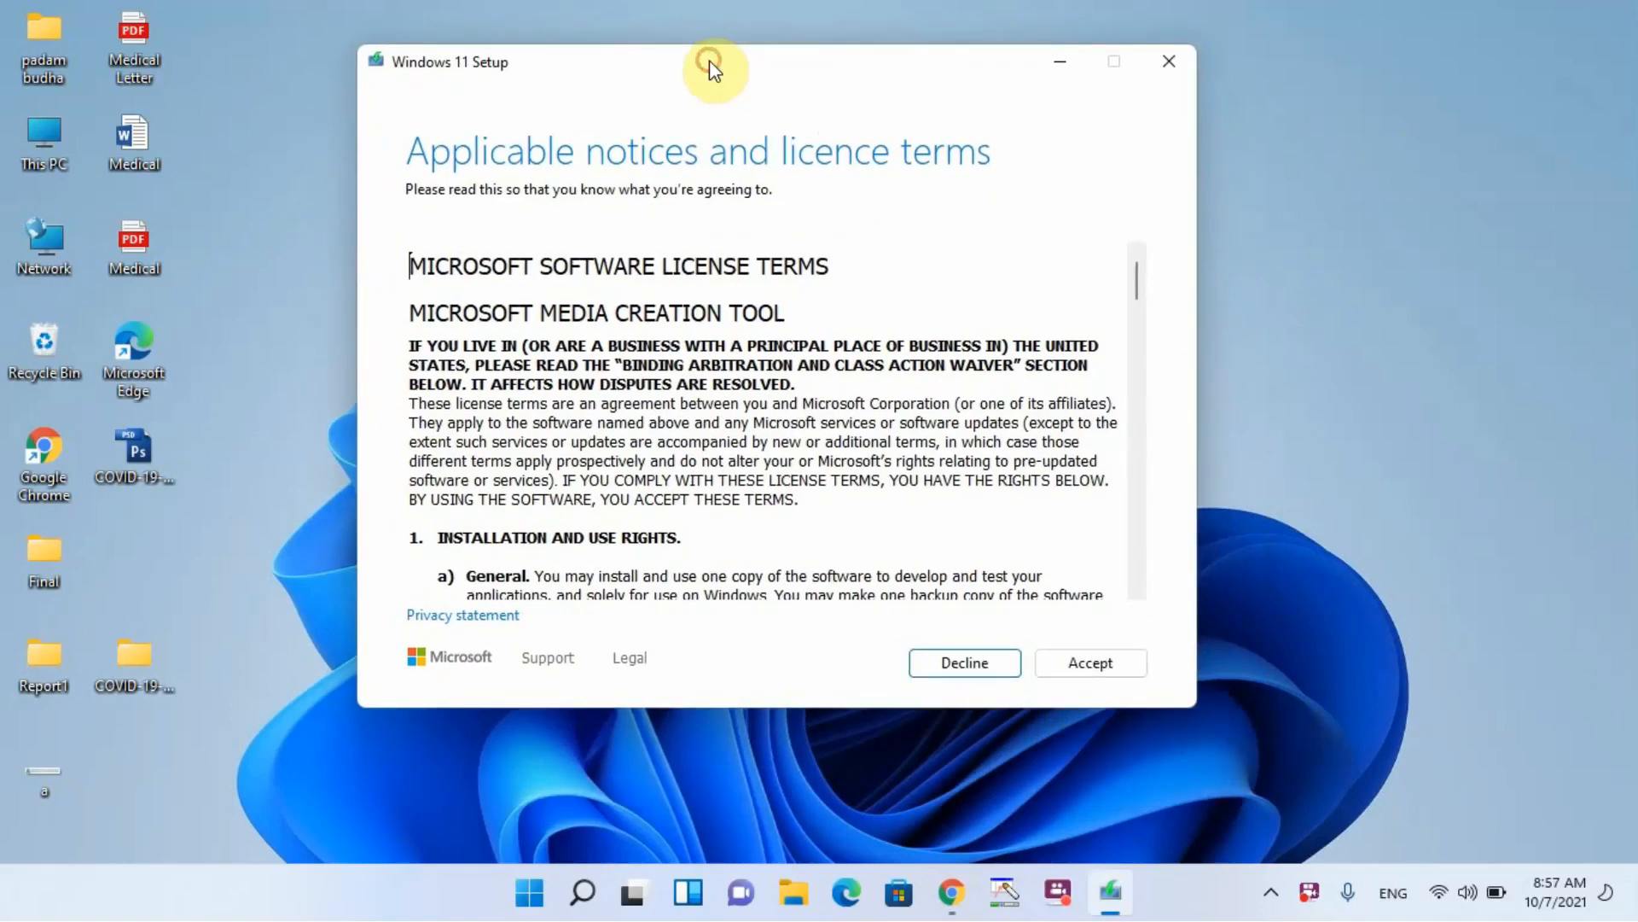
mouse_move(1138, 301)
mouse_down()
mouse_move(1146, 603)
mouse_move(1135, 275)
mouse_up()
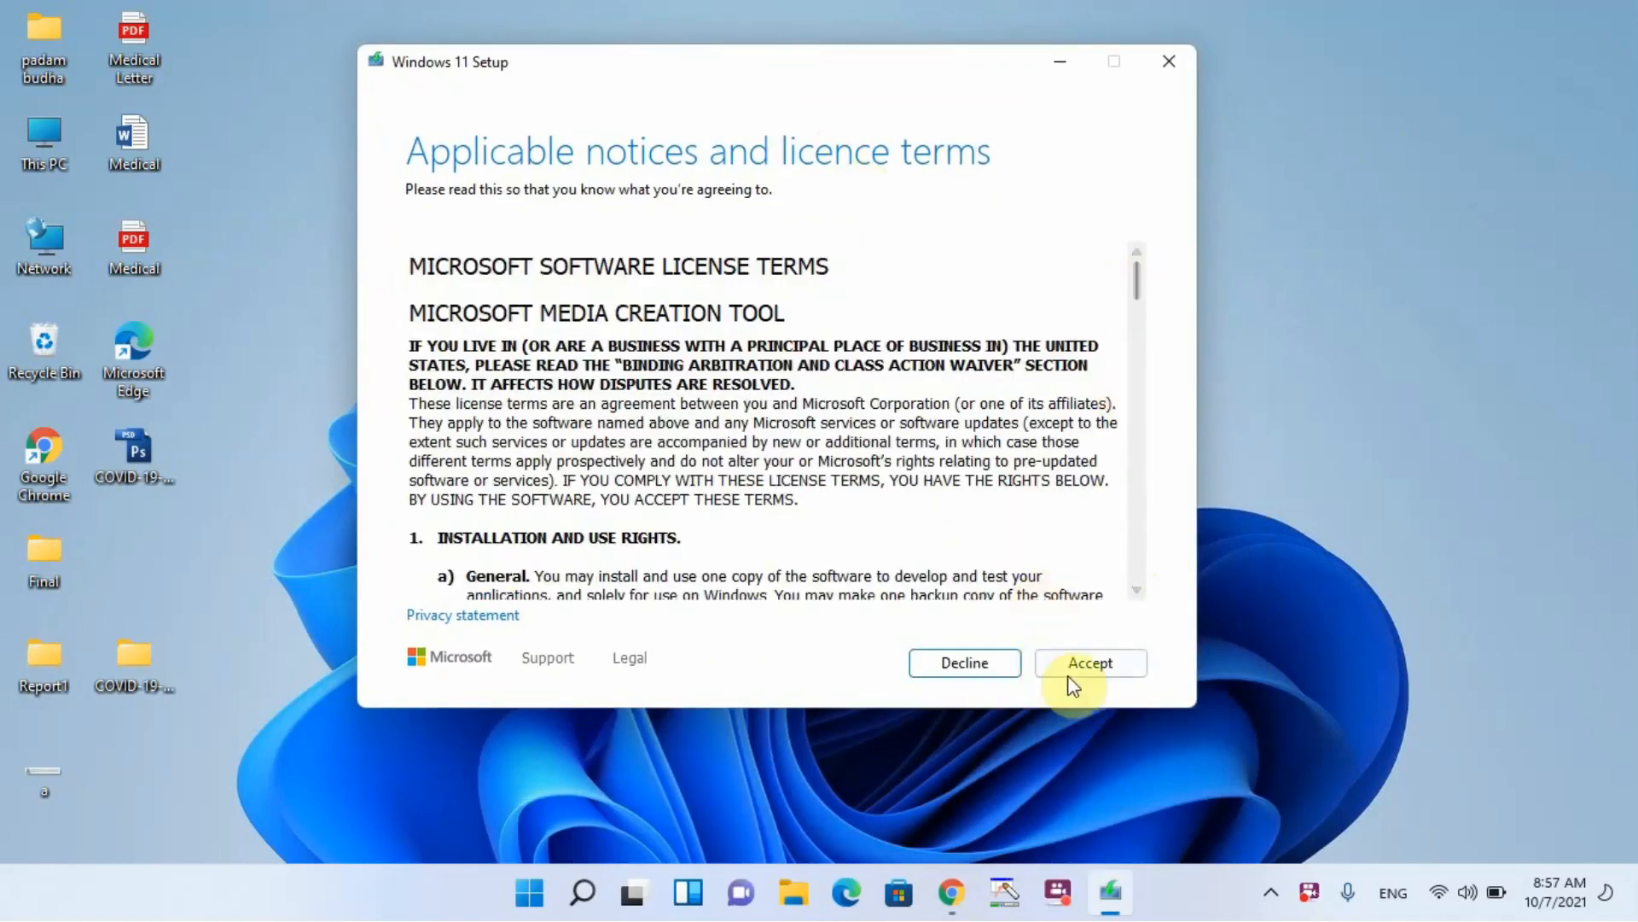
click(1099, 664)
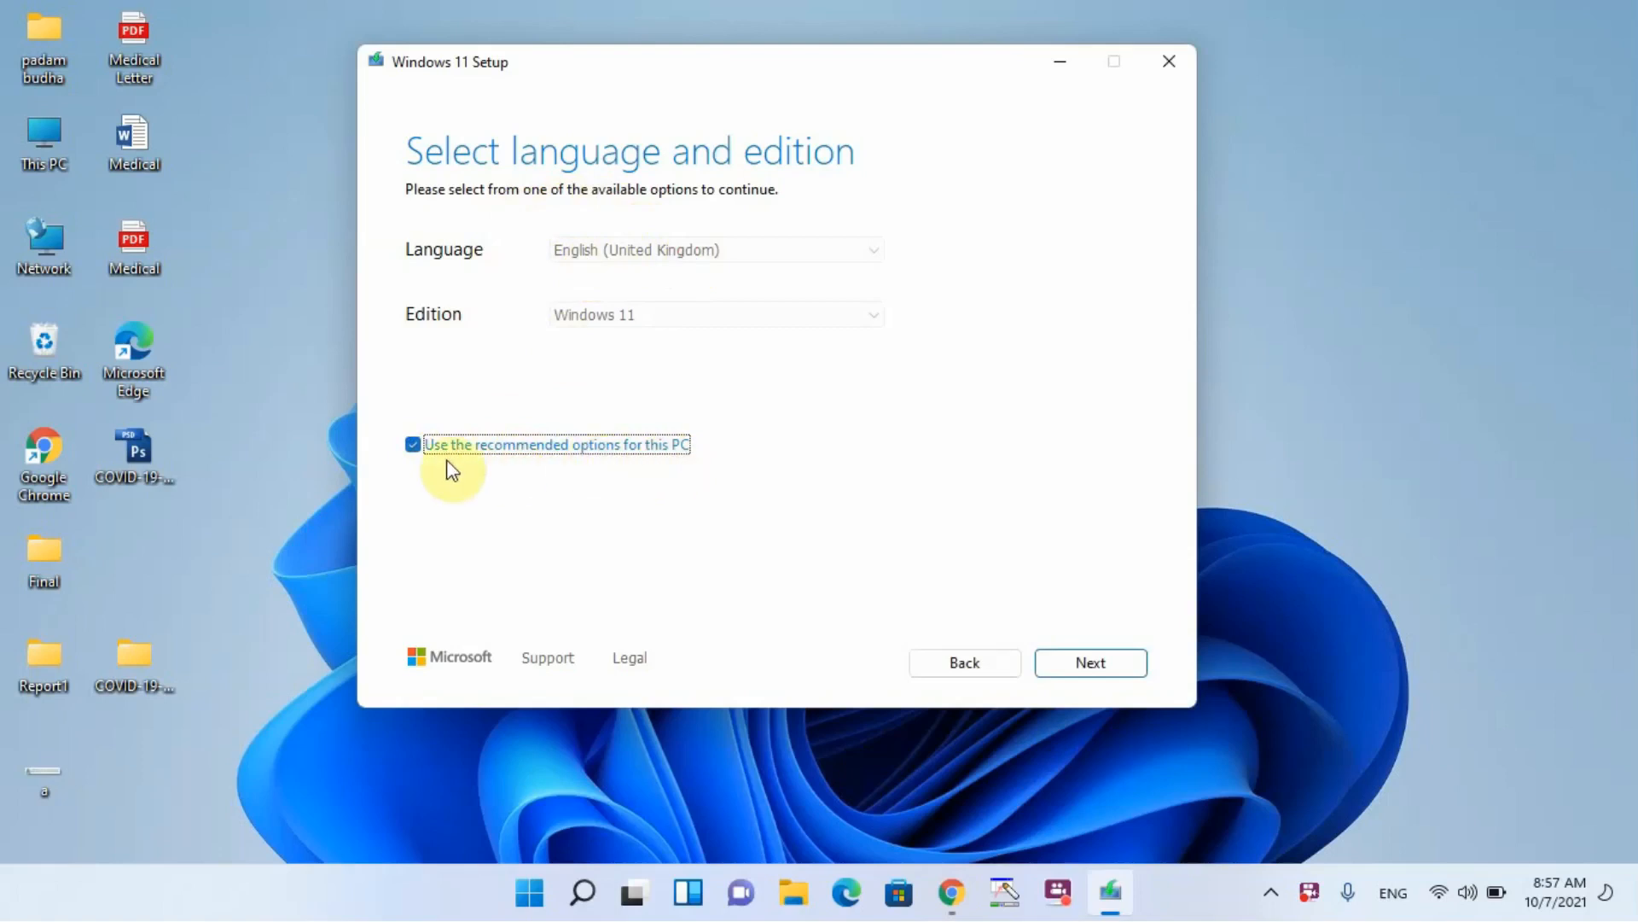
Step: Turn off the recommended options, set the language to English (United States), keep the Windows 11 edition and continue
click(416, 446)
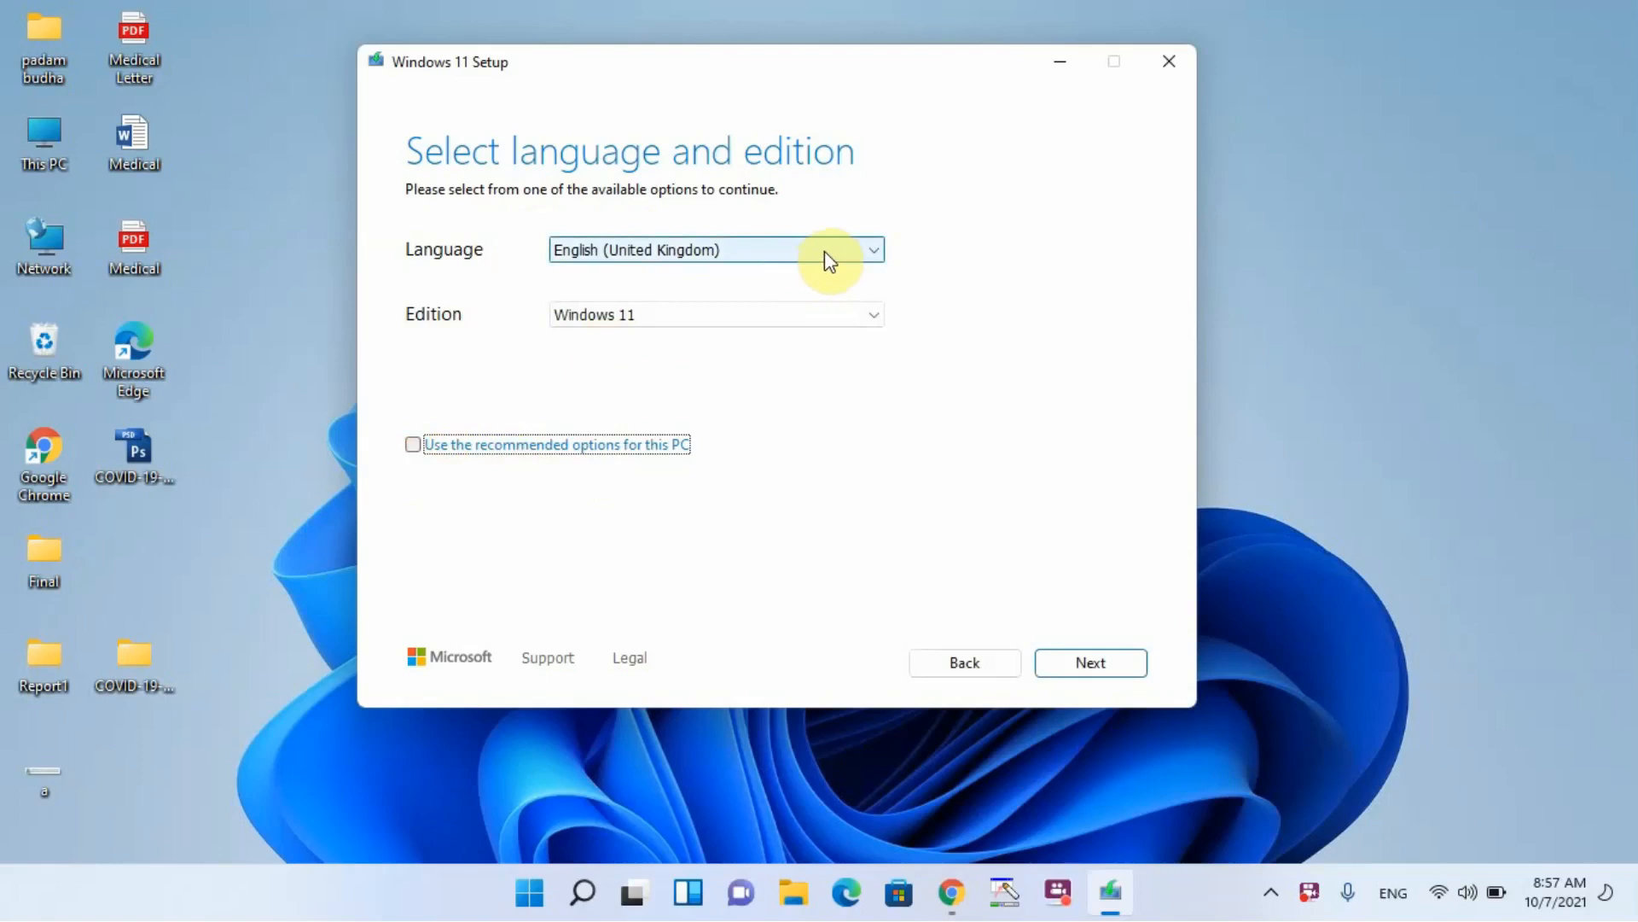
click(771, 249)
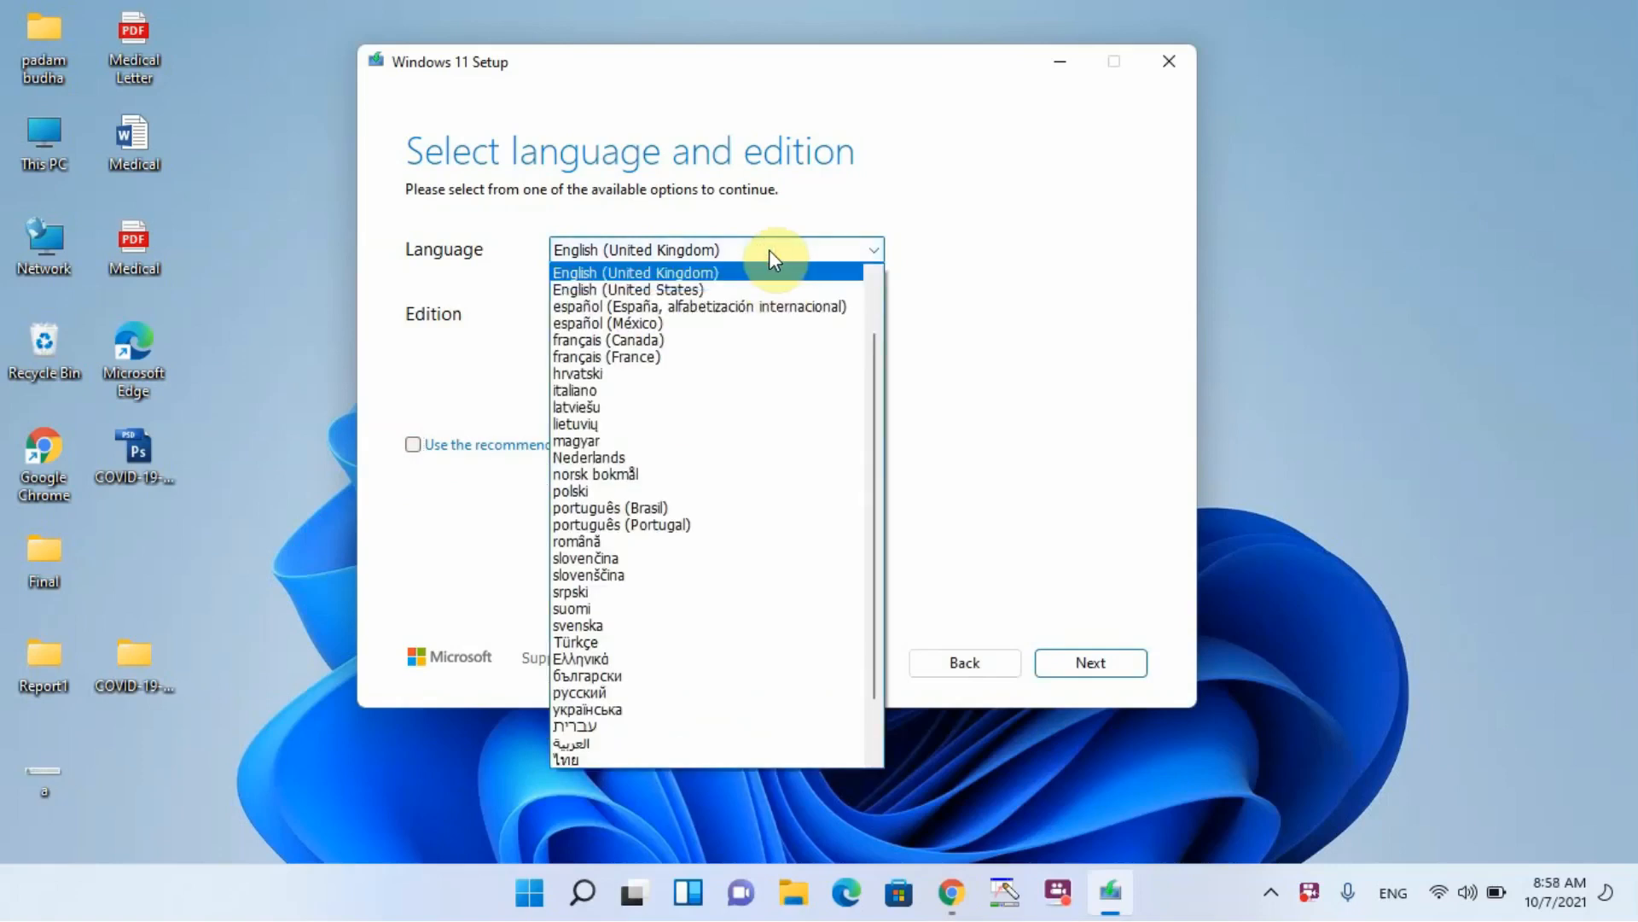
click(698, 288)
click(725, 315)
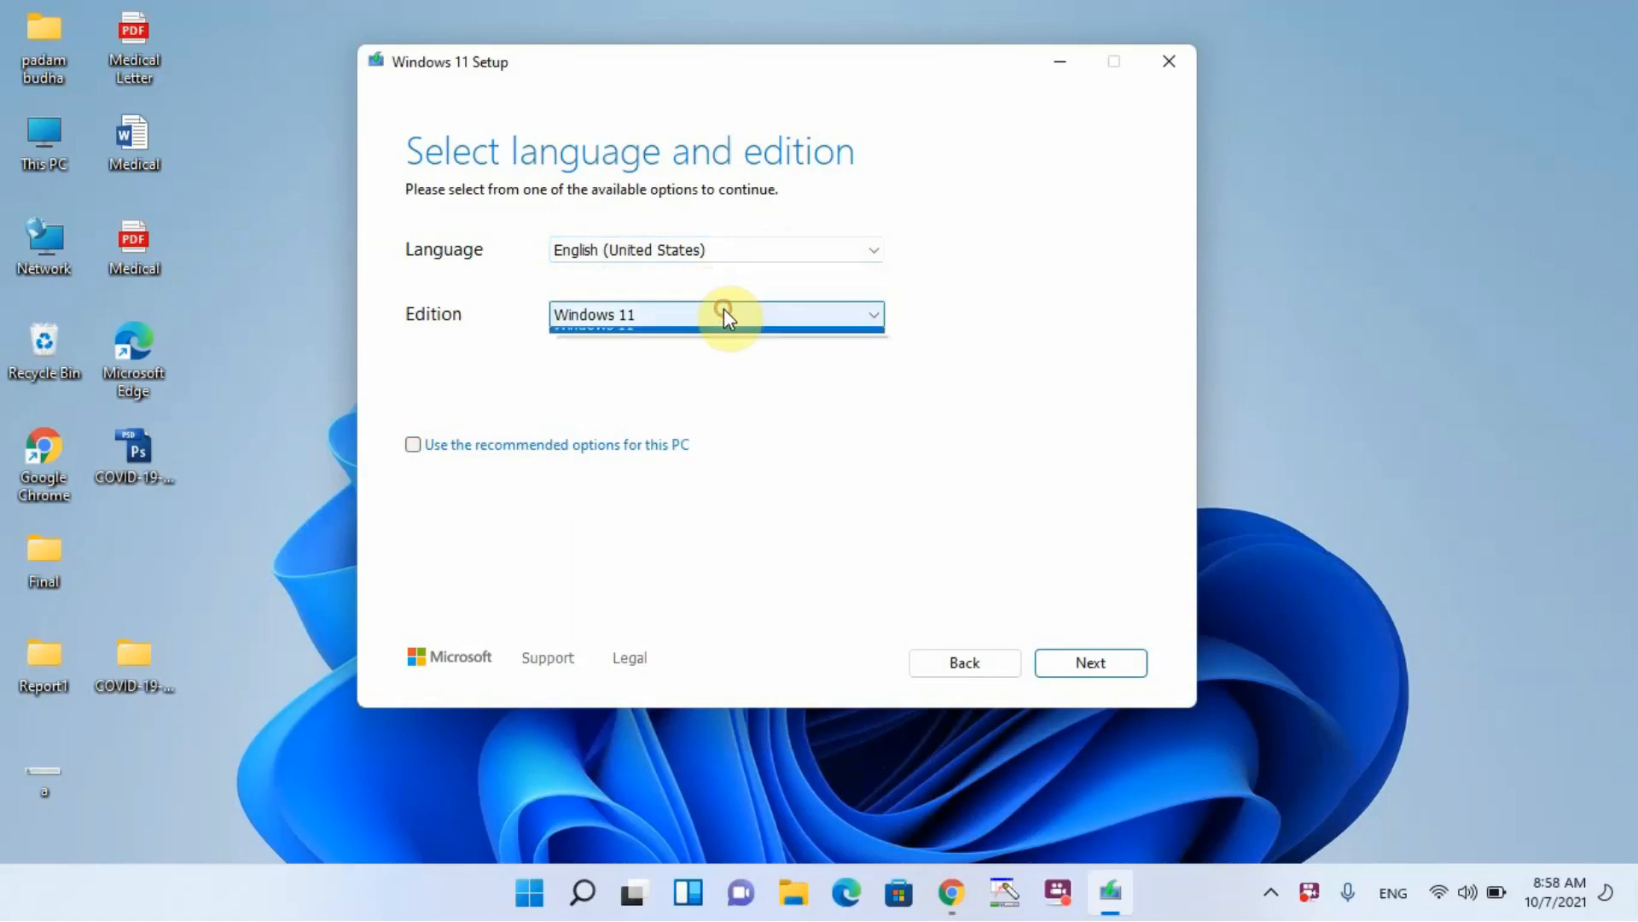
click(723, 312)
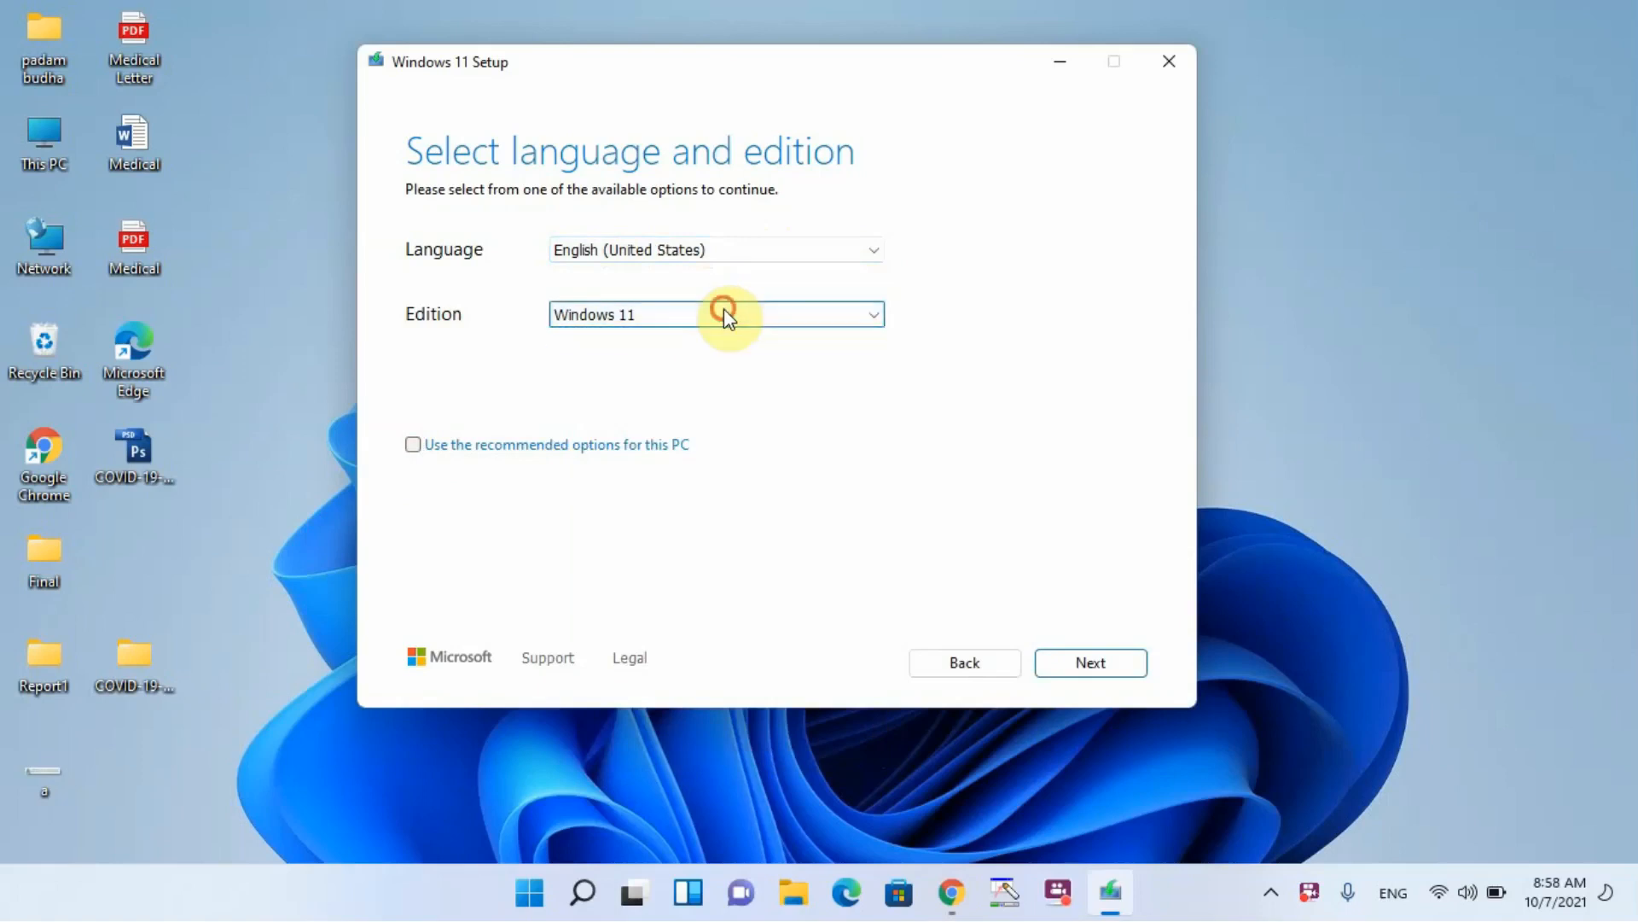
click(1100, 663)
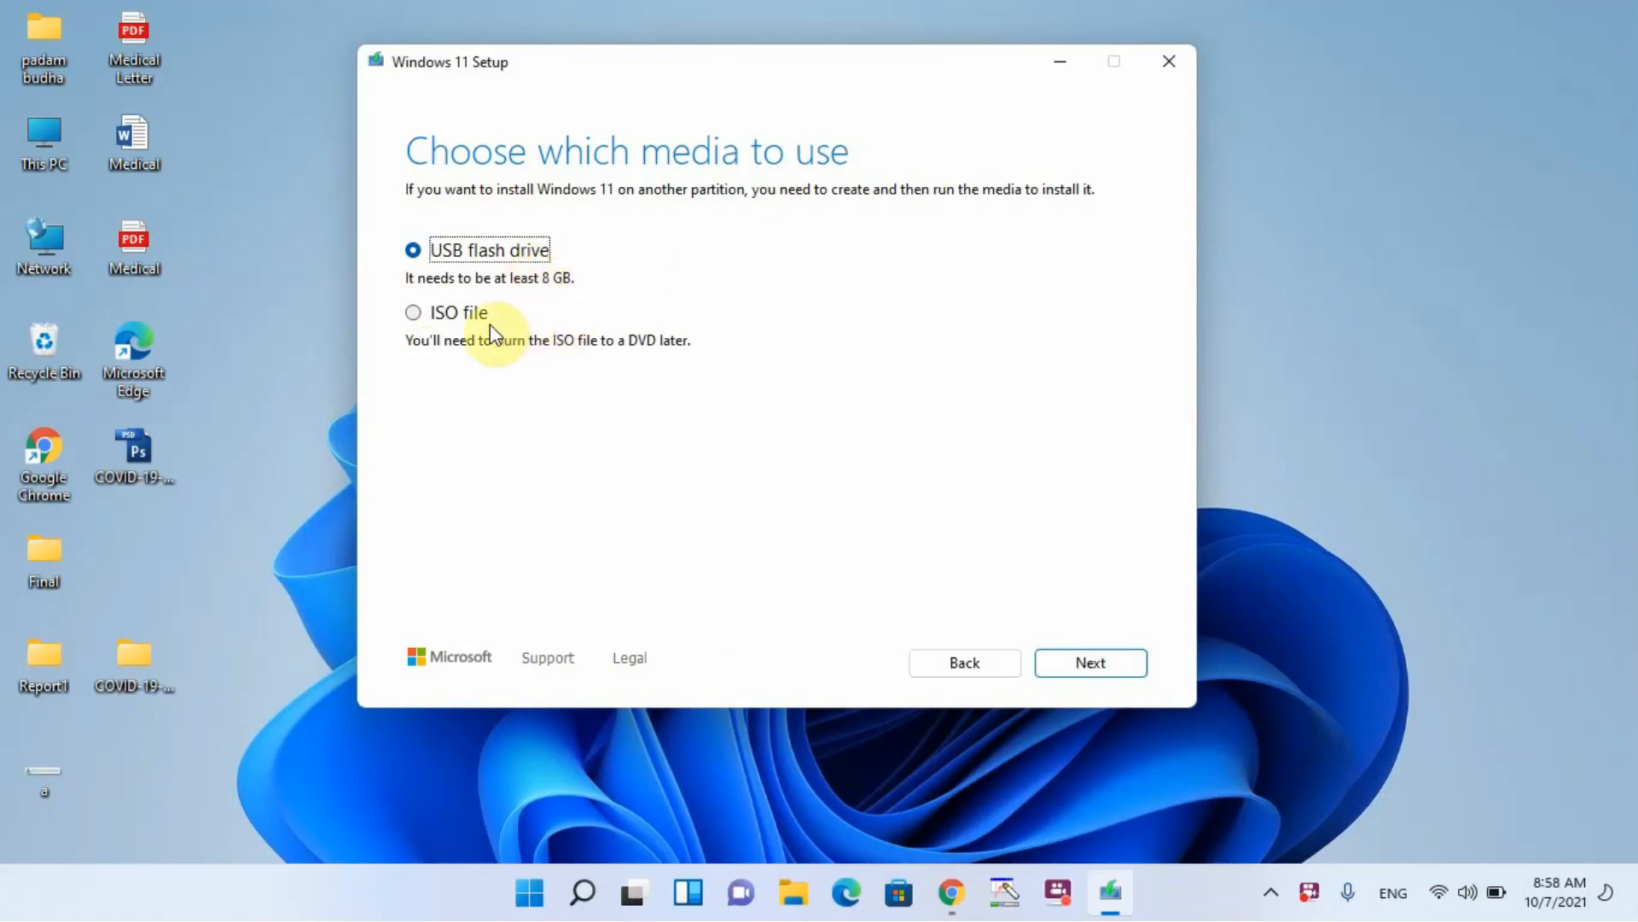
Step: Choose ISO file instead of USB flash drive as the installation media and continue
click(418, 315)
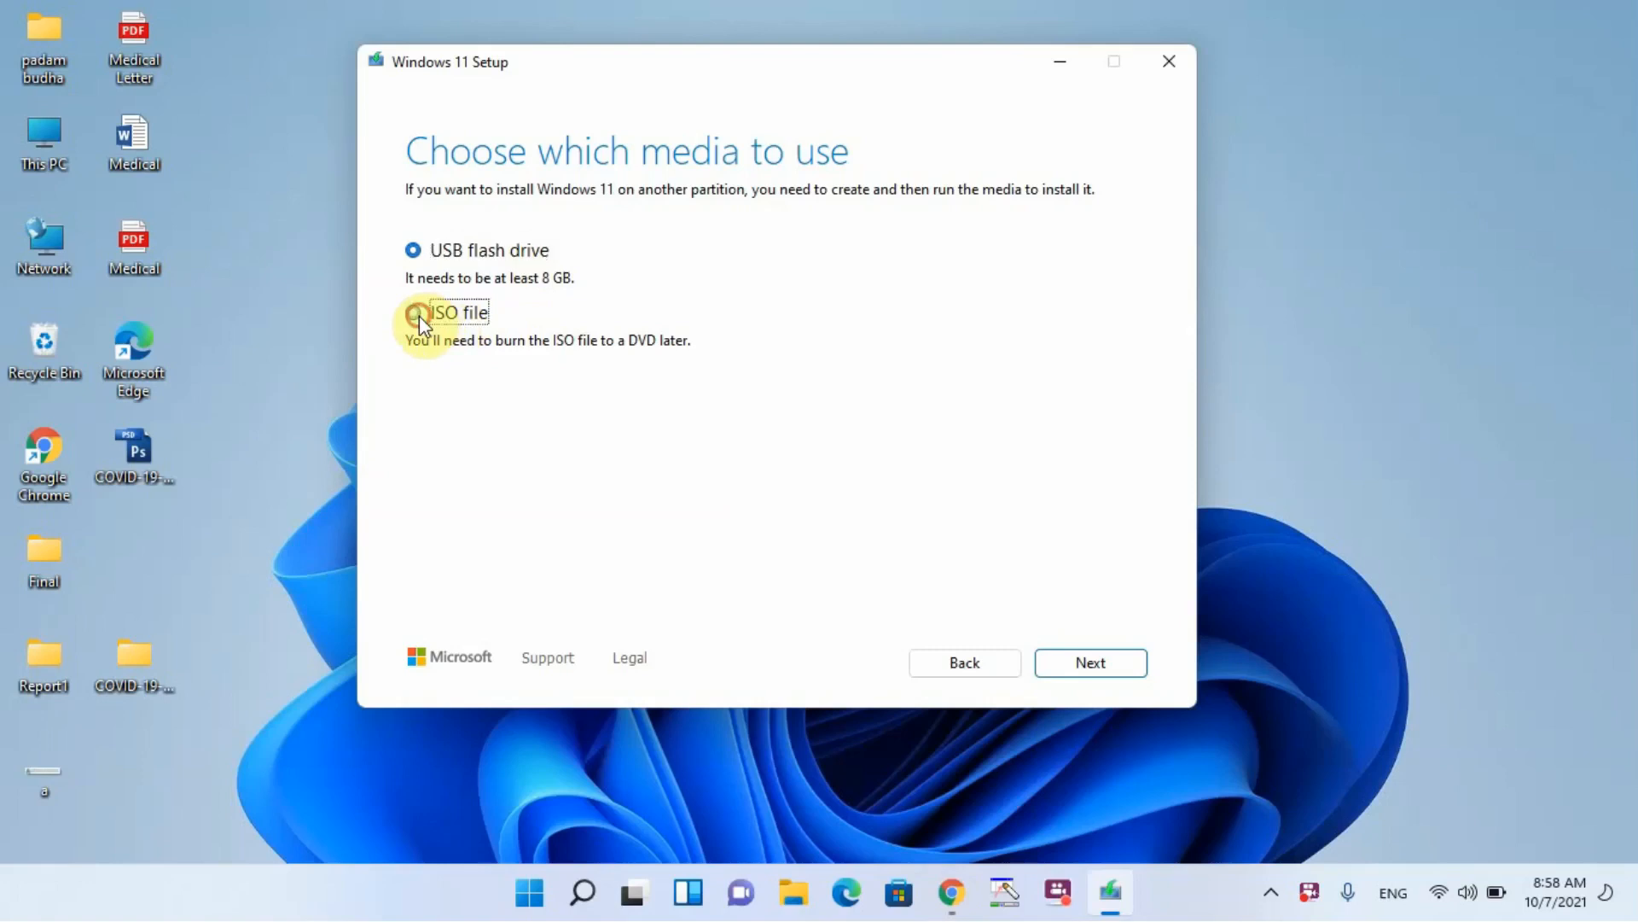
click(413, 251)
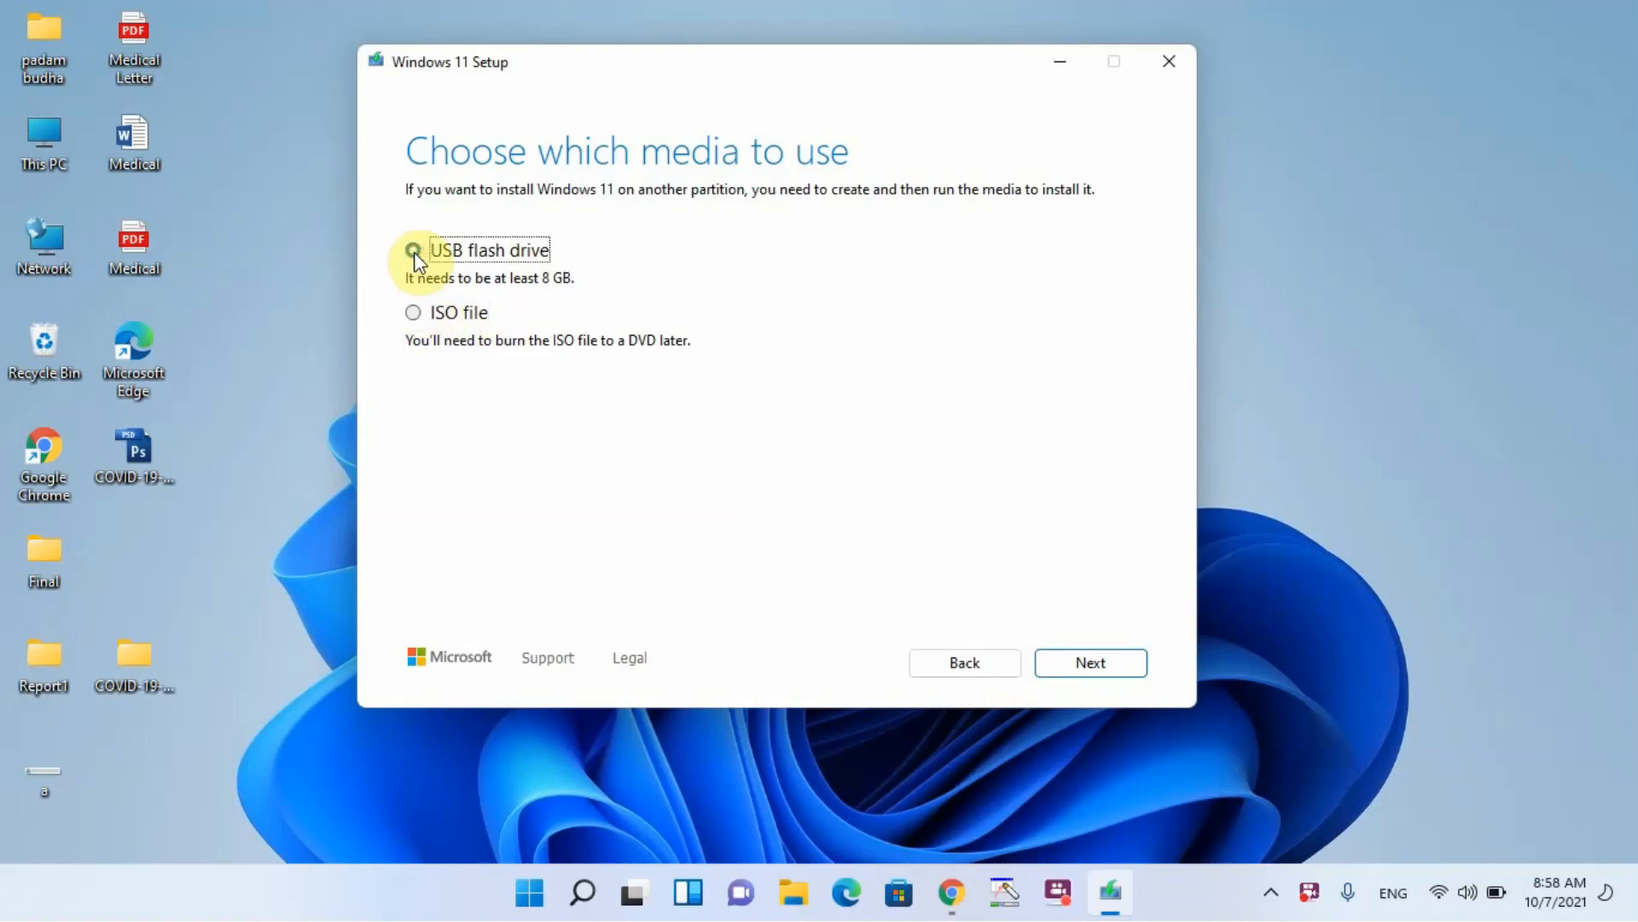
click(413, 315)
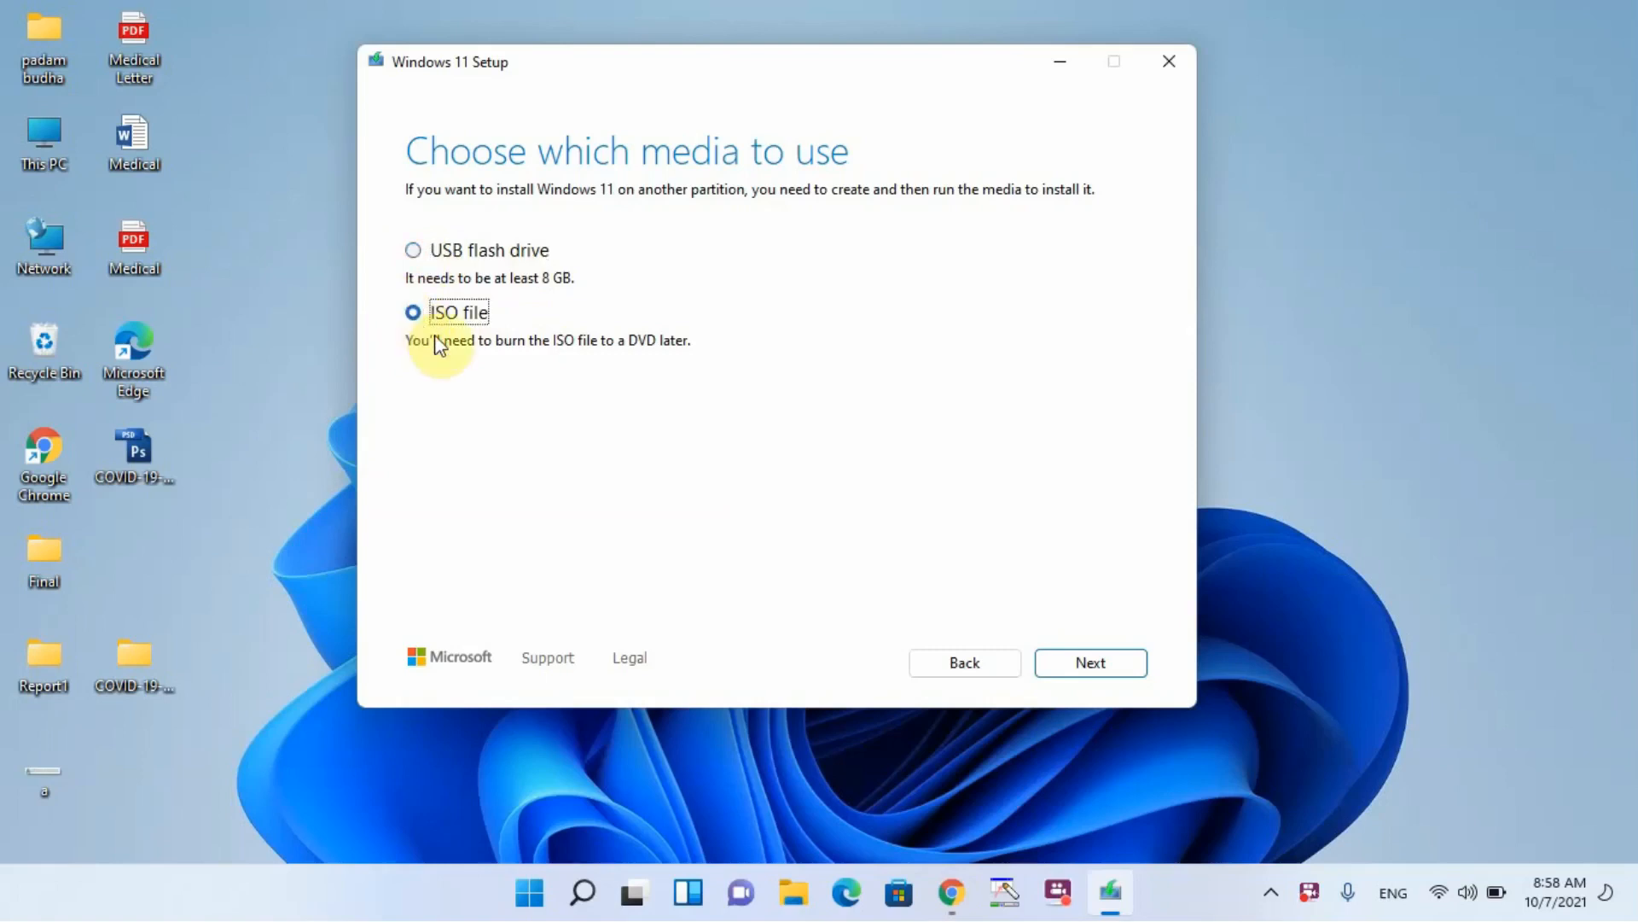
click(1114, 667)
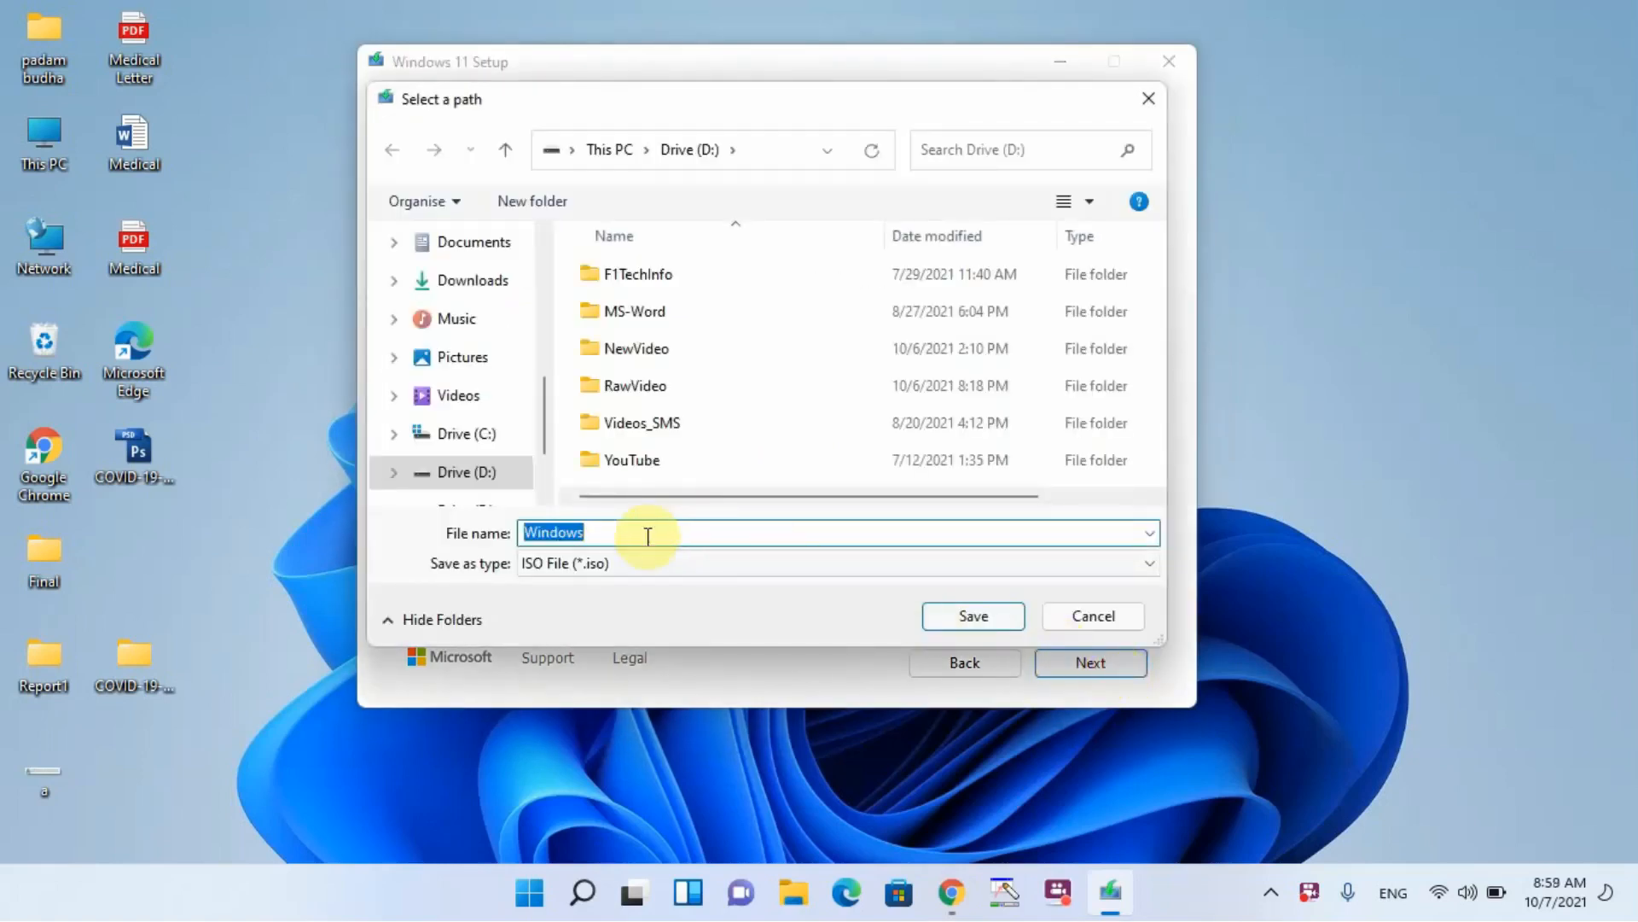
Step: Save the ISO file as Windows_11 on Drive (D:) and reposition the setup window
click(647, 535)
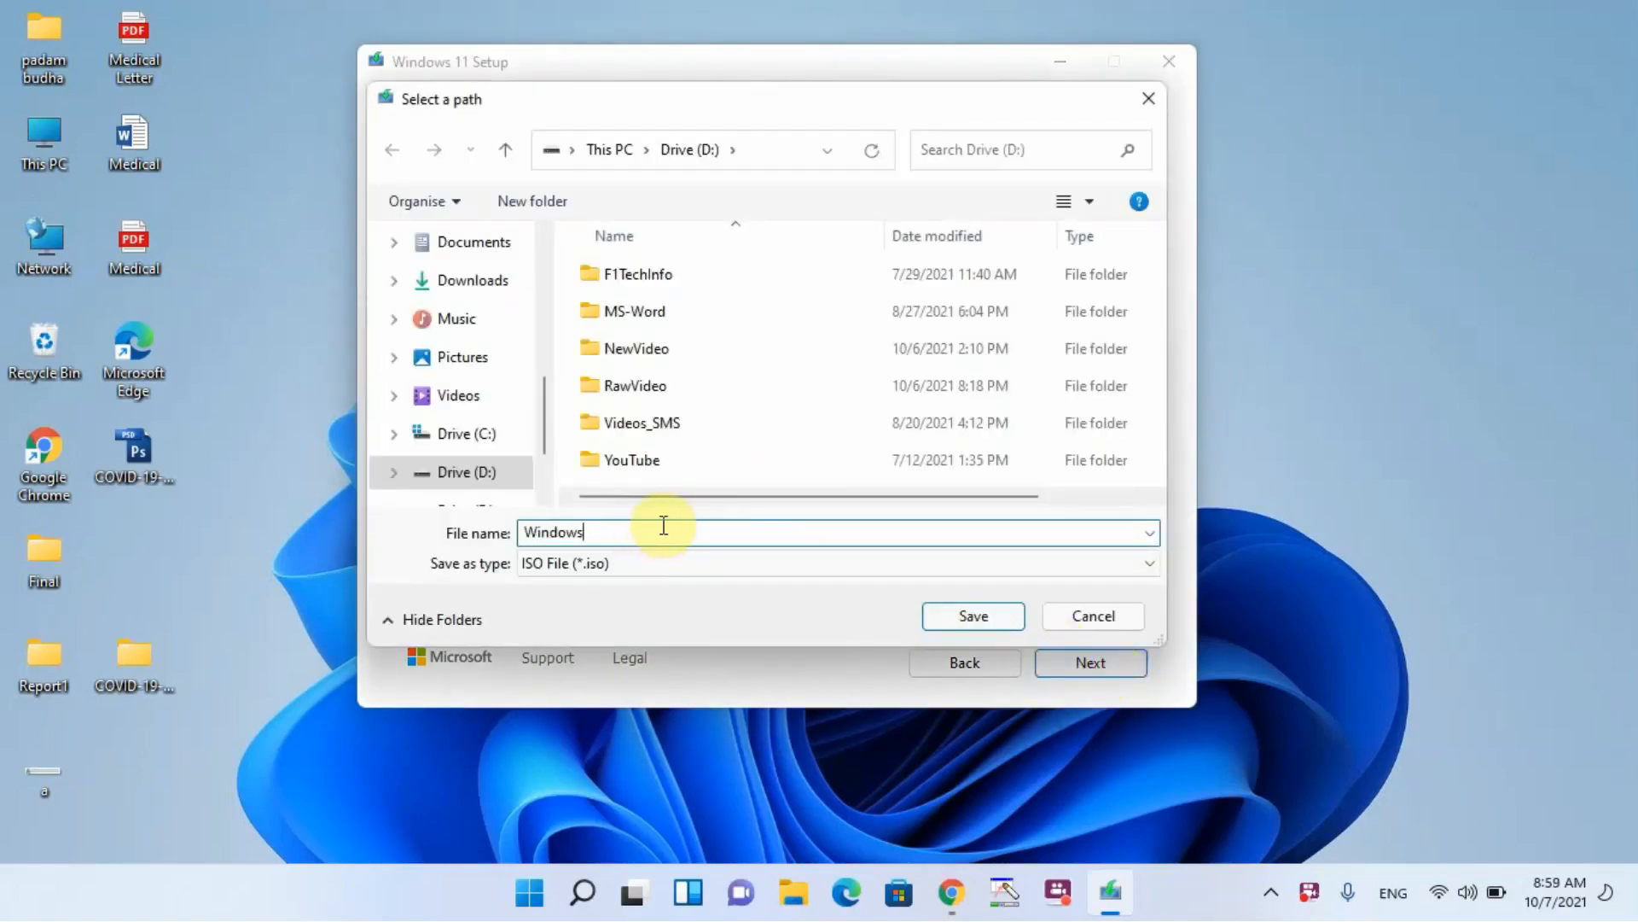
text(_11)
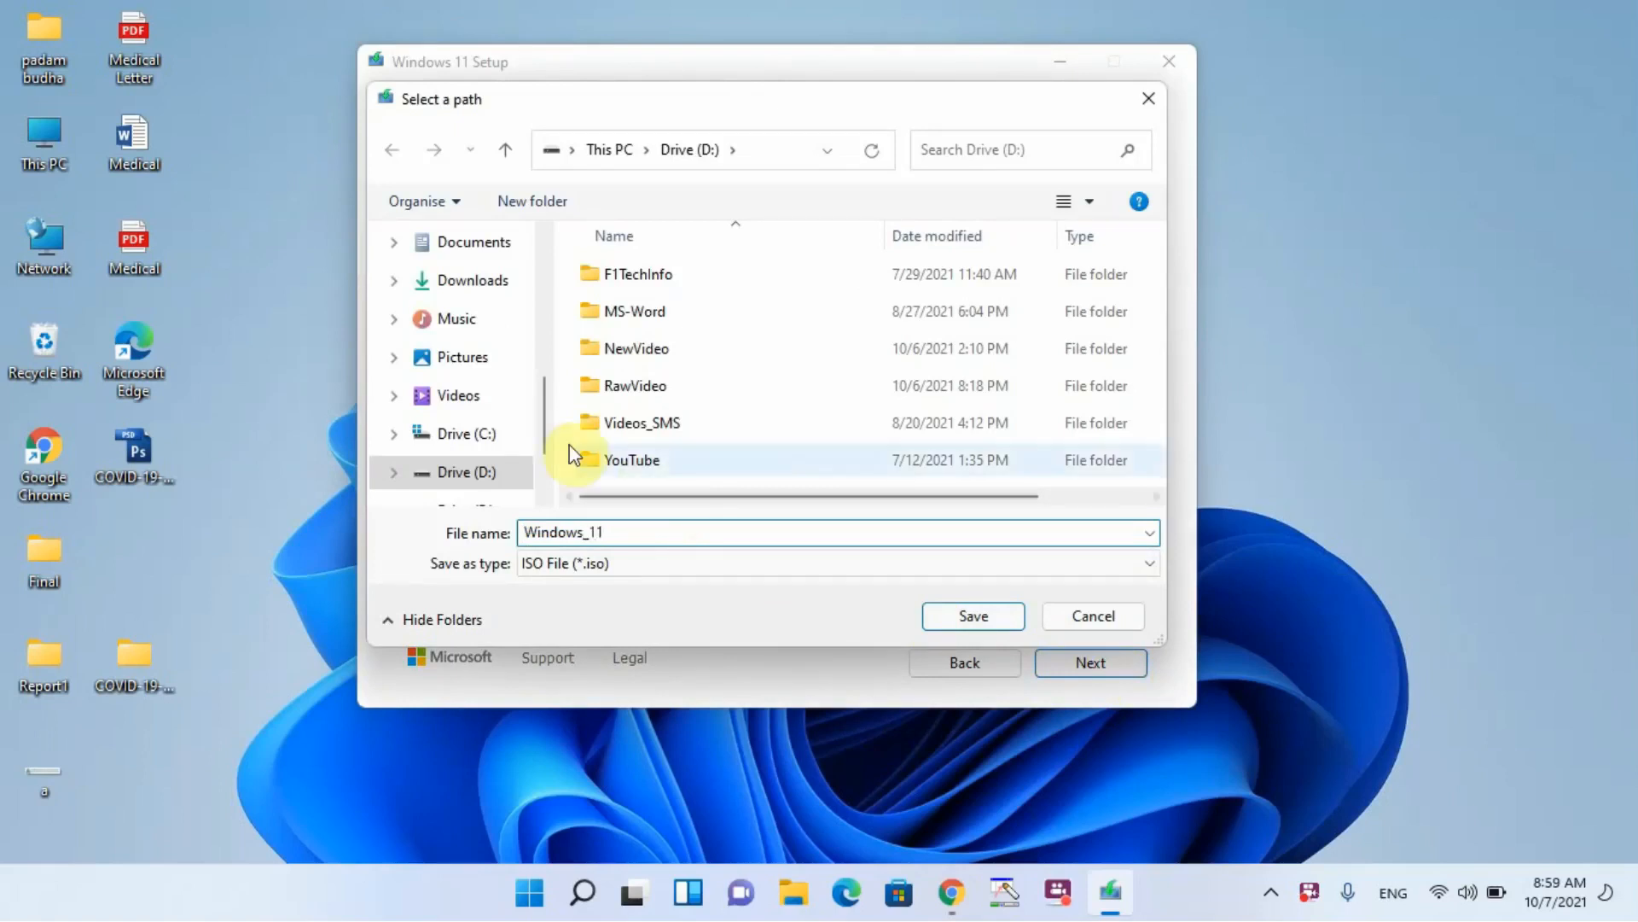
click(475, 470)
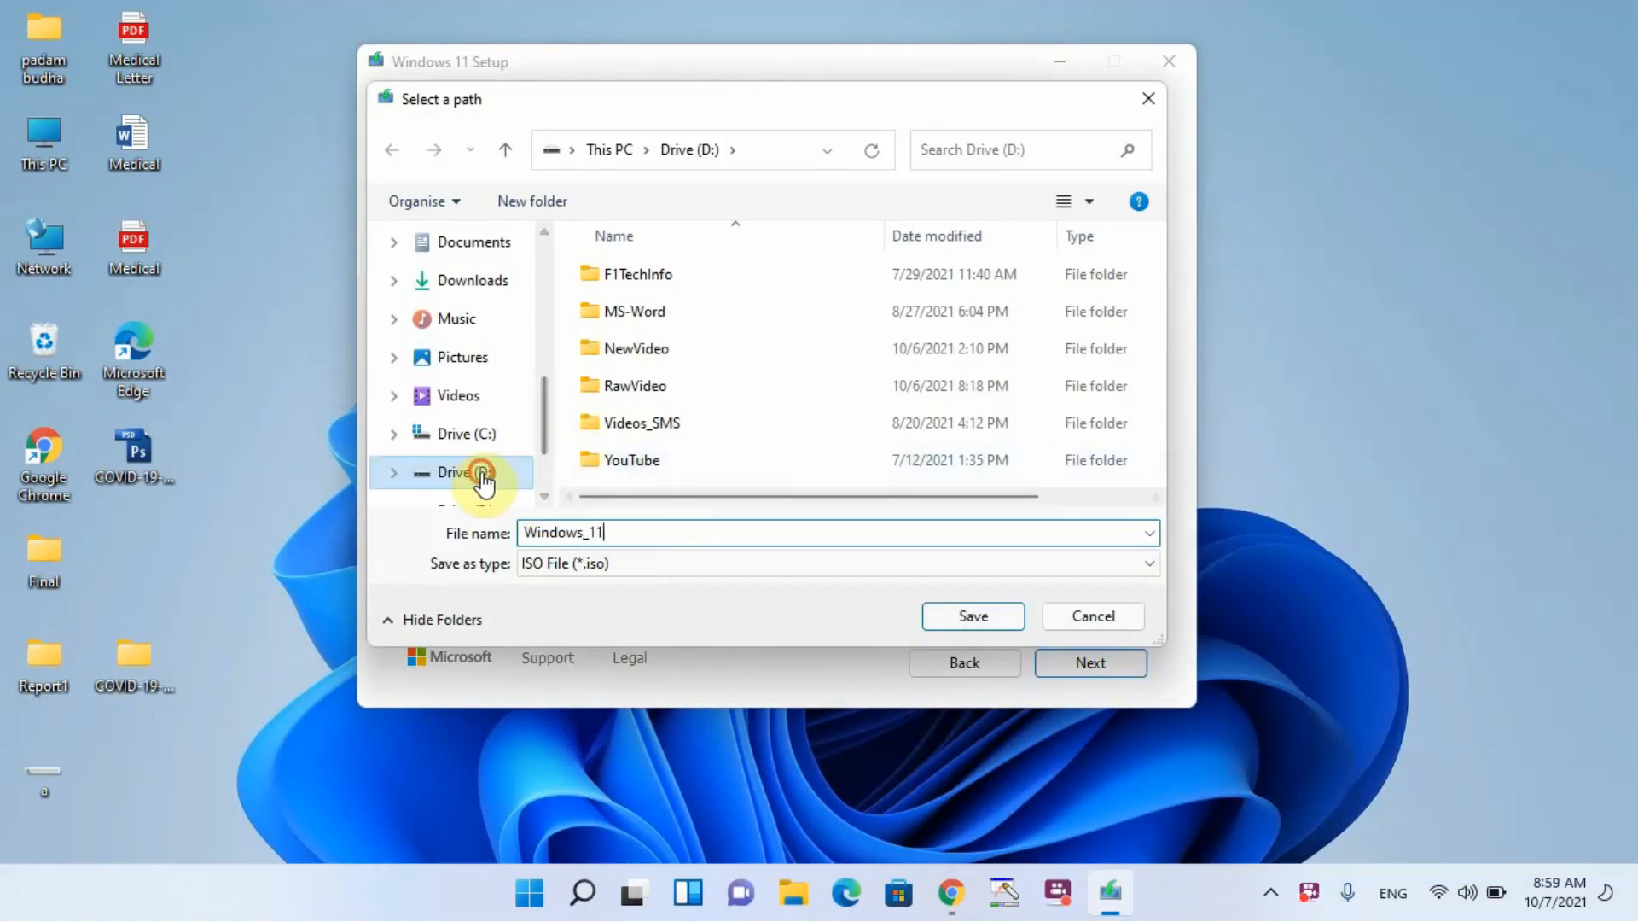
click(974, 616)
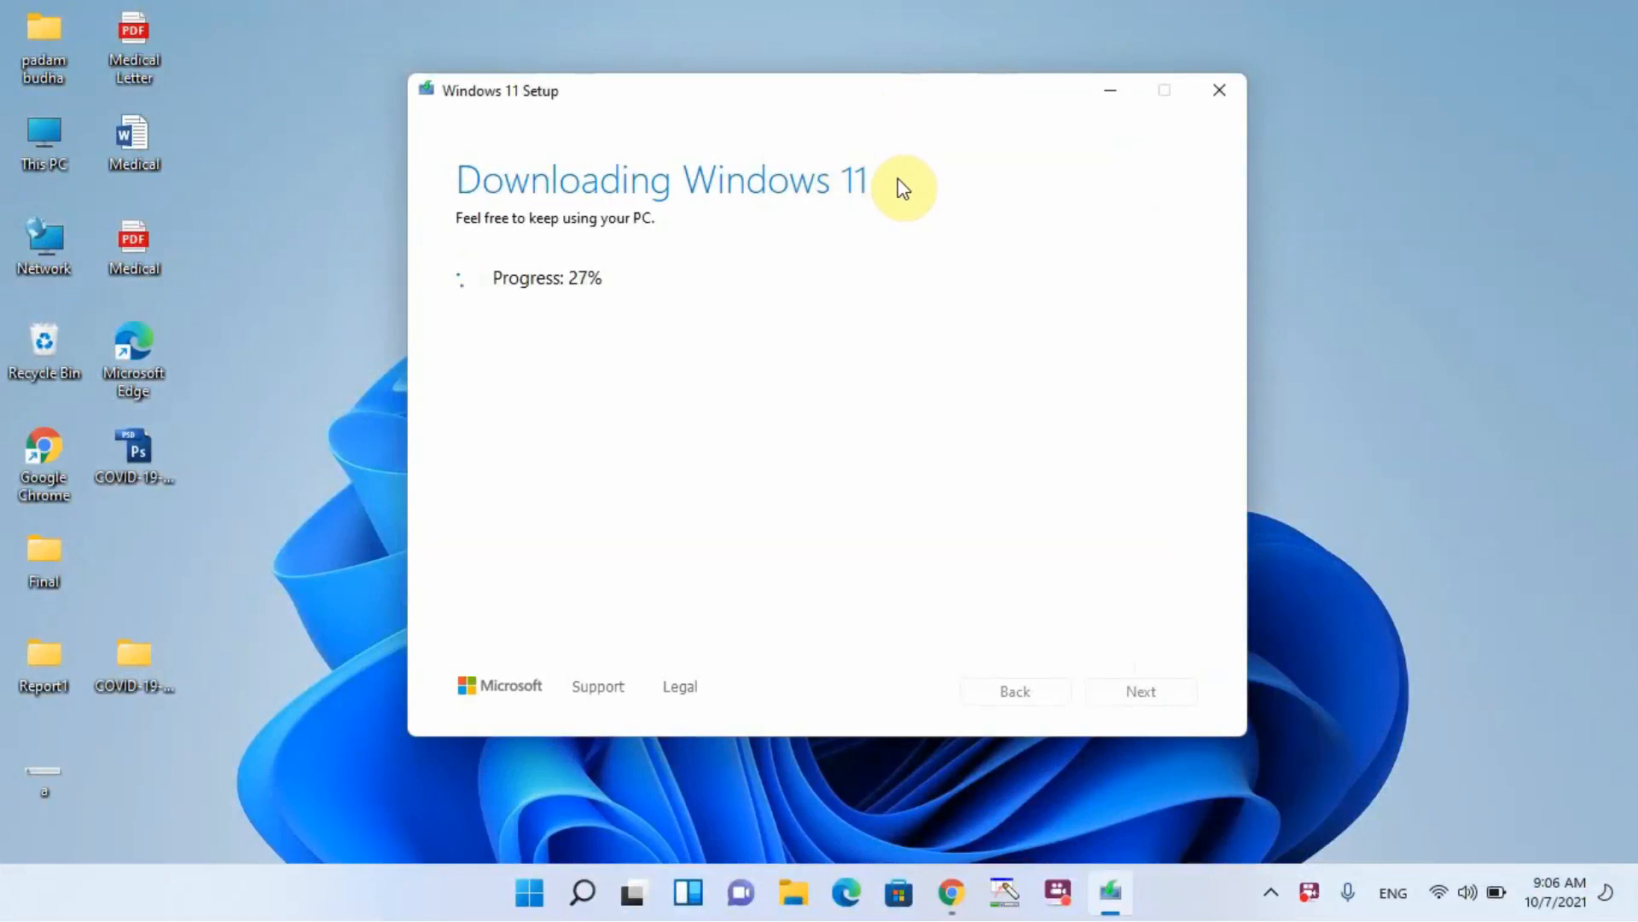
drag(762, 98, 786, 97)
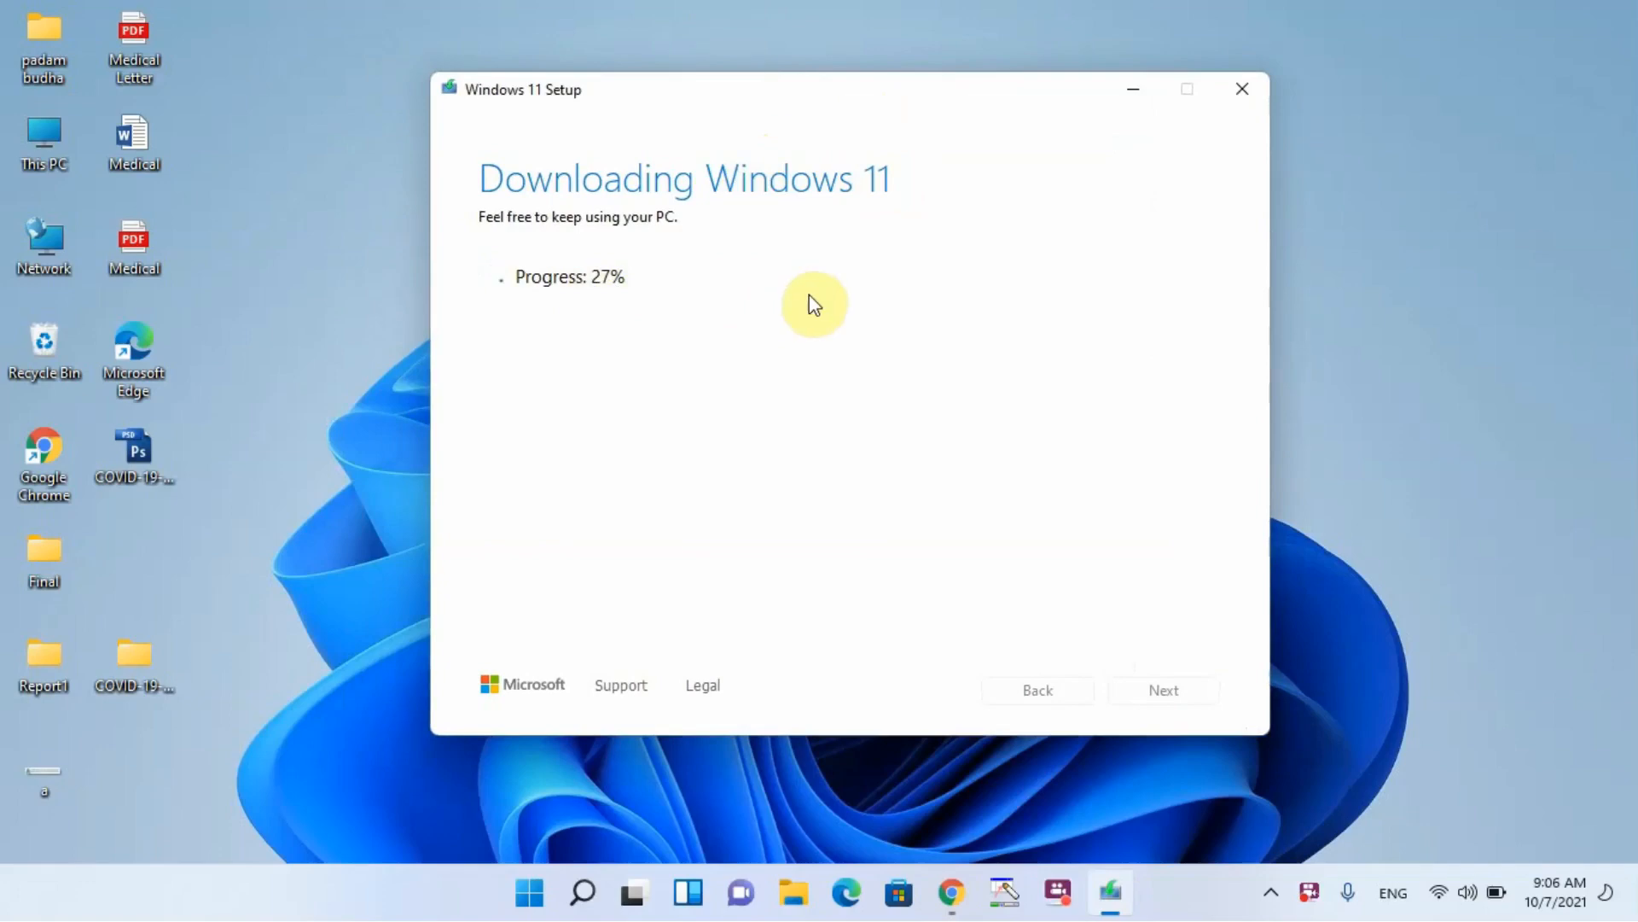
Step: Switch to the Windows 11 download page in Chrome and request the Windows 11 disk image (ISO) download
click(954, 890)
scroll(840, 686, down, 5)
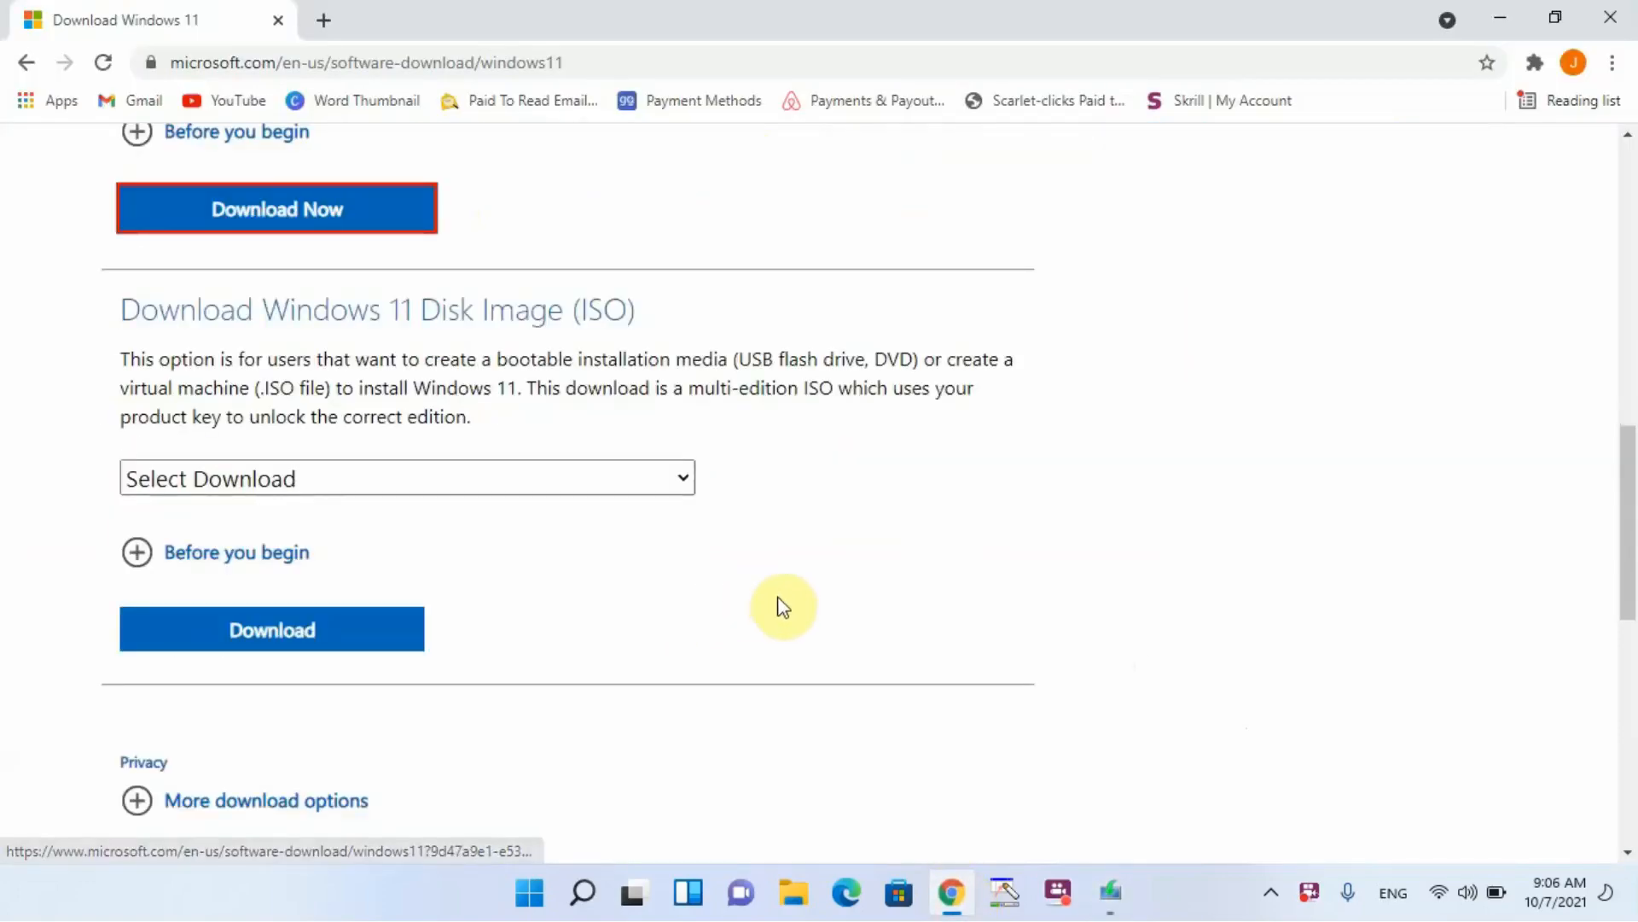
scroll(805, 615, up, 1)
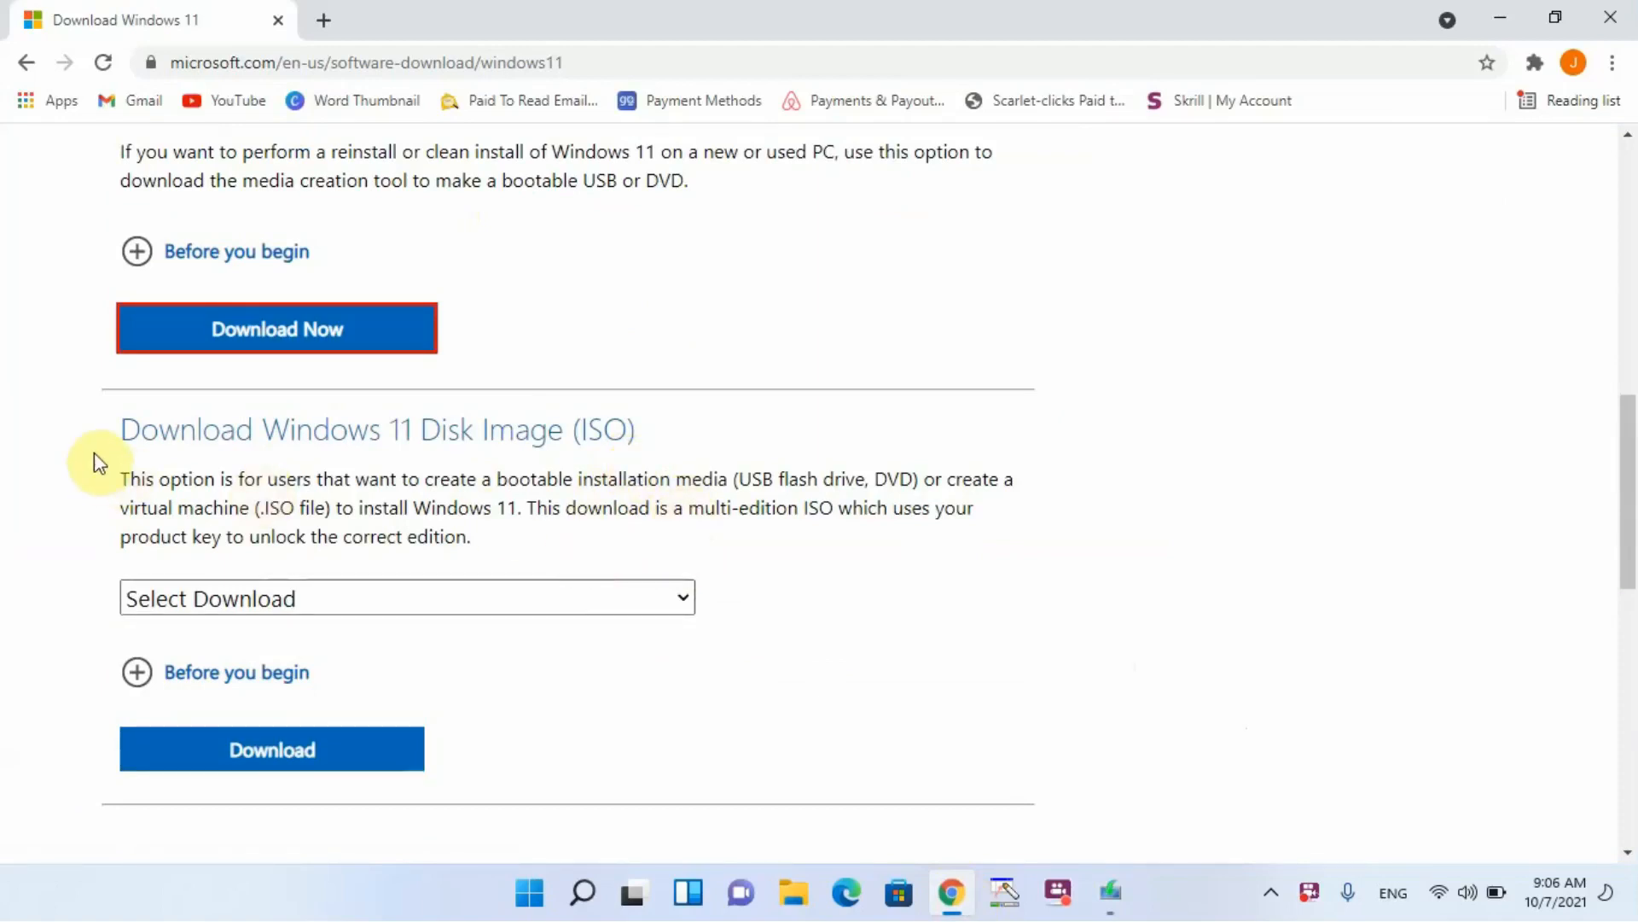
drag(109, 435, 655, 437)
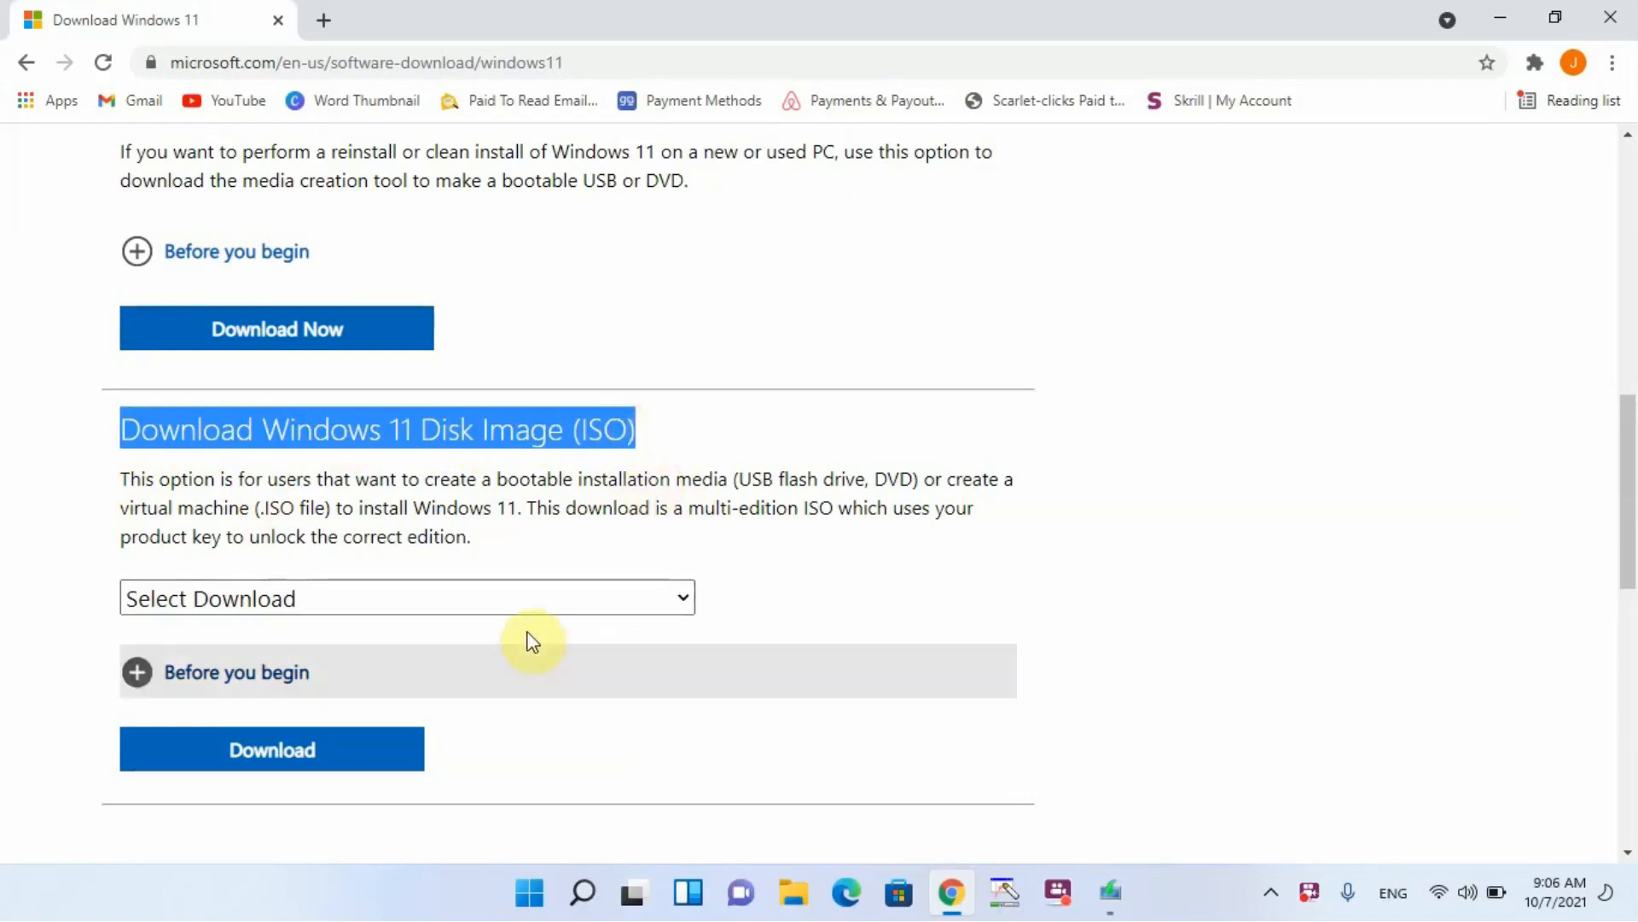
click(490, 595)
click(273, 676)
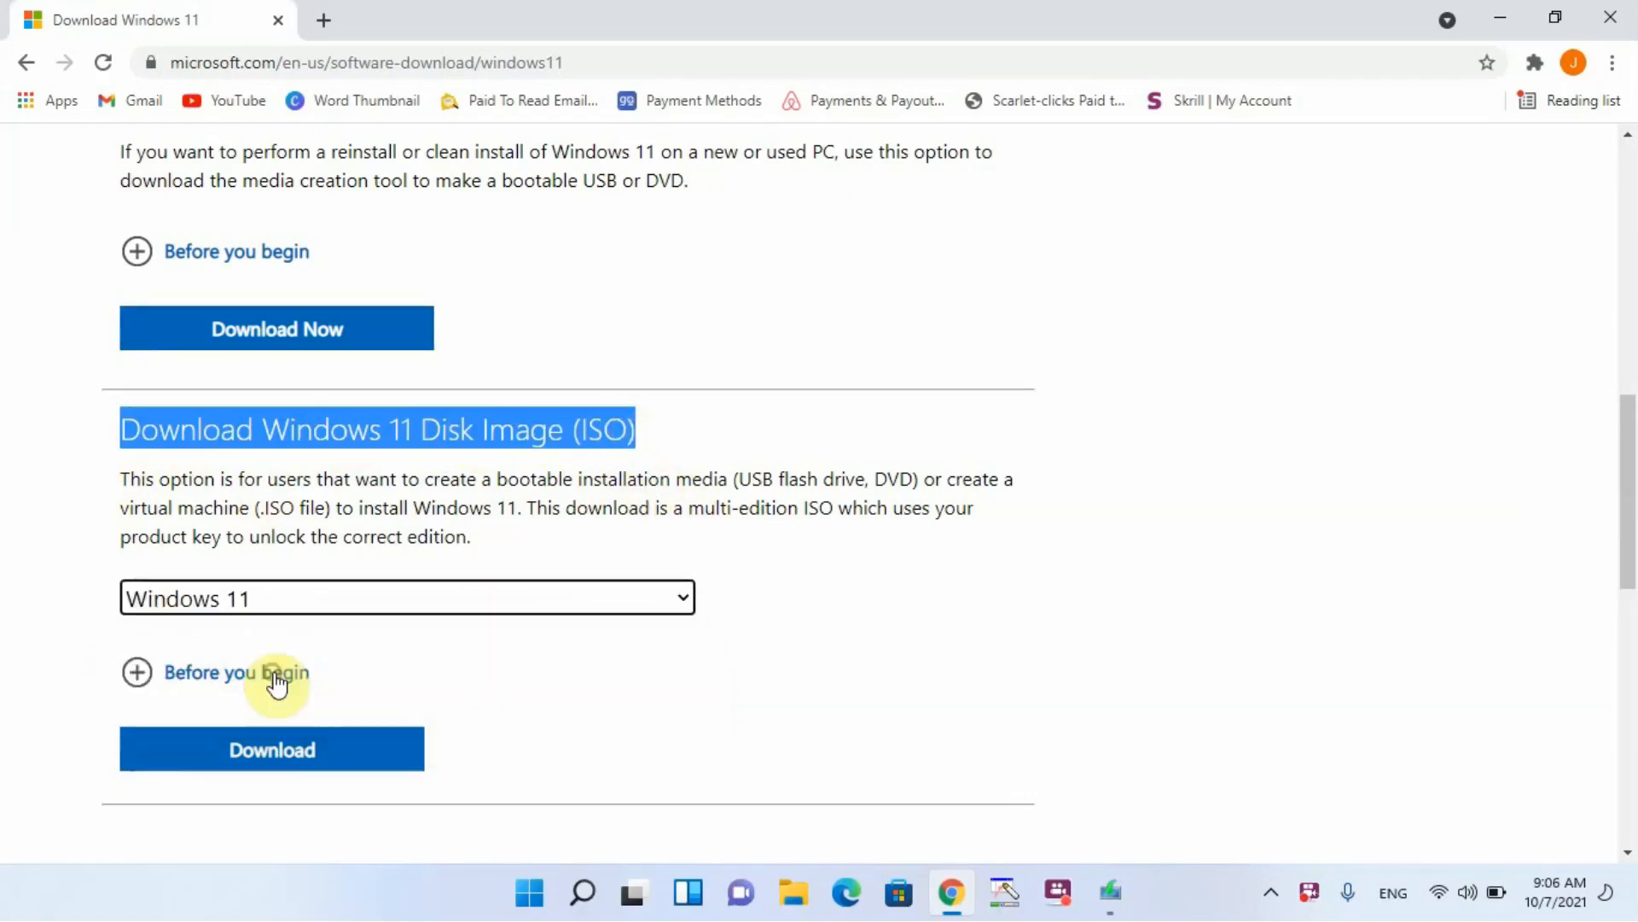
scroll(637, 496, down, 1)
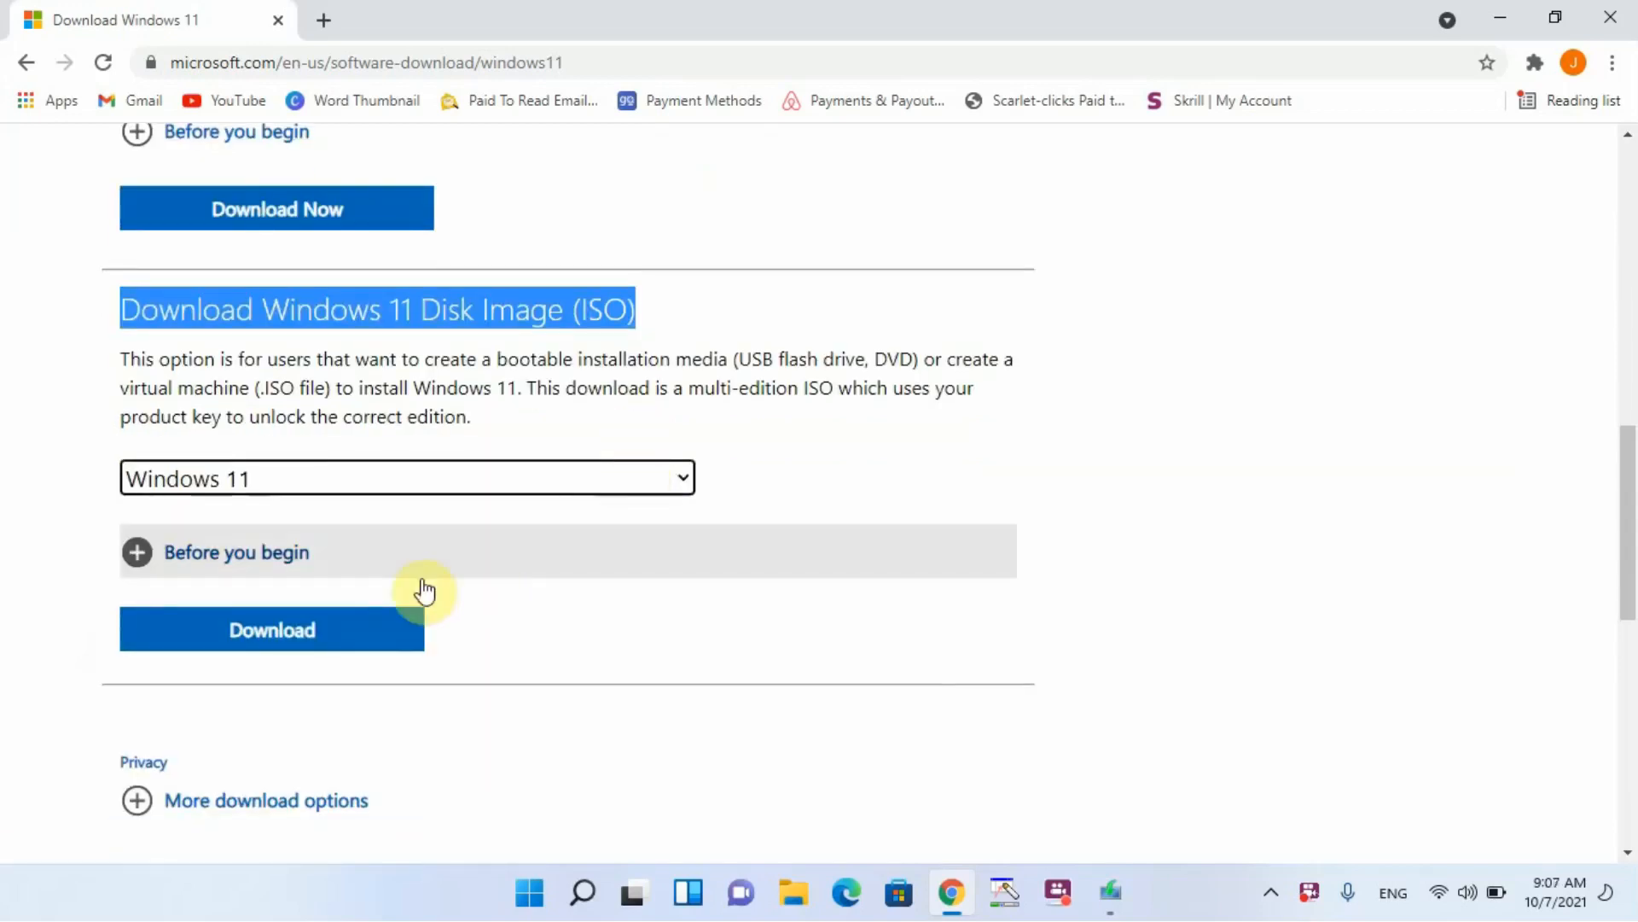
click(337, 646)
Step: Select English International as the product language for the disk image and confirm it
scroll(372, 617, down, 3)
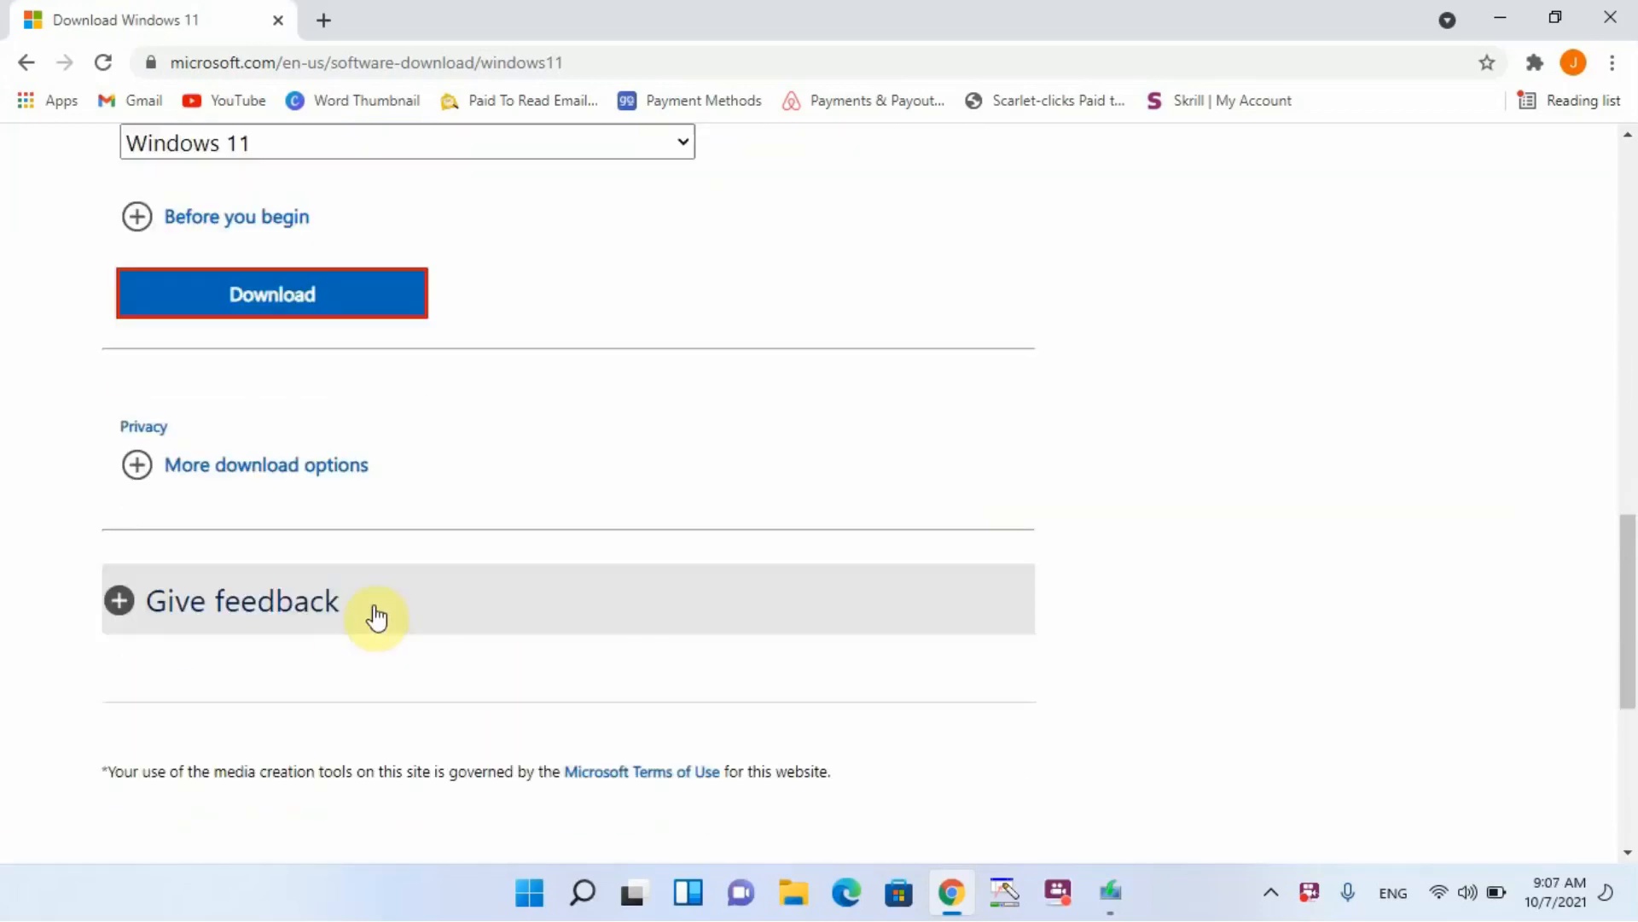
scroll(632, 550, down, 3)
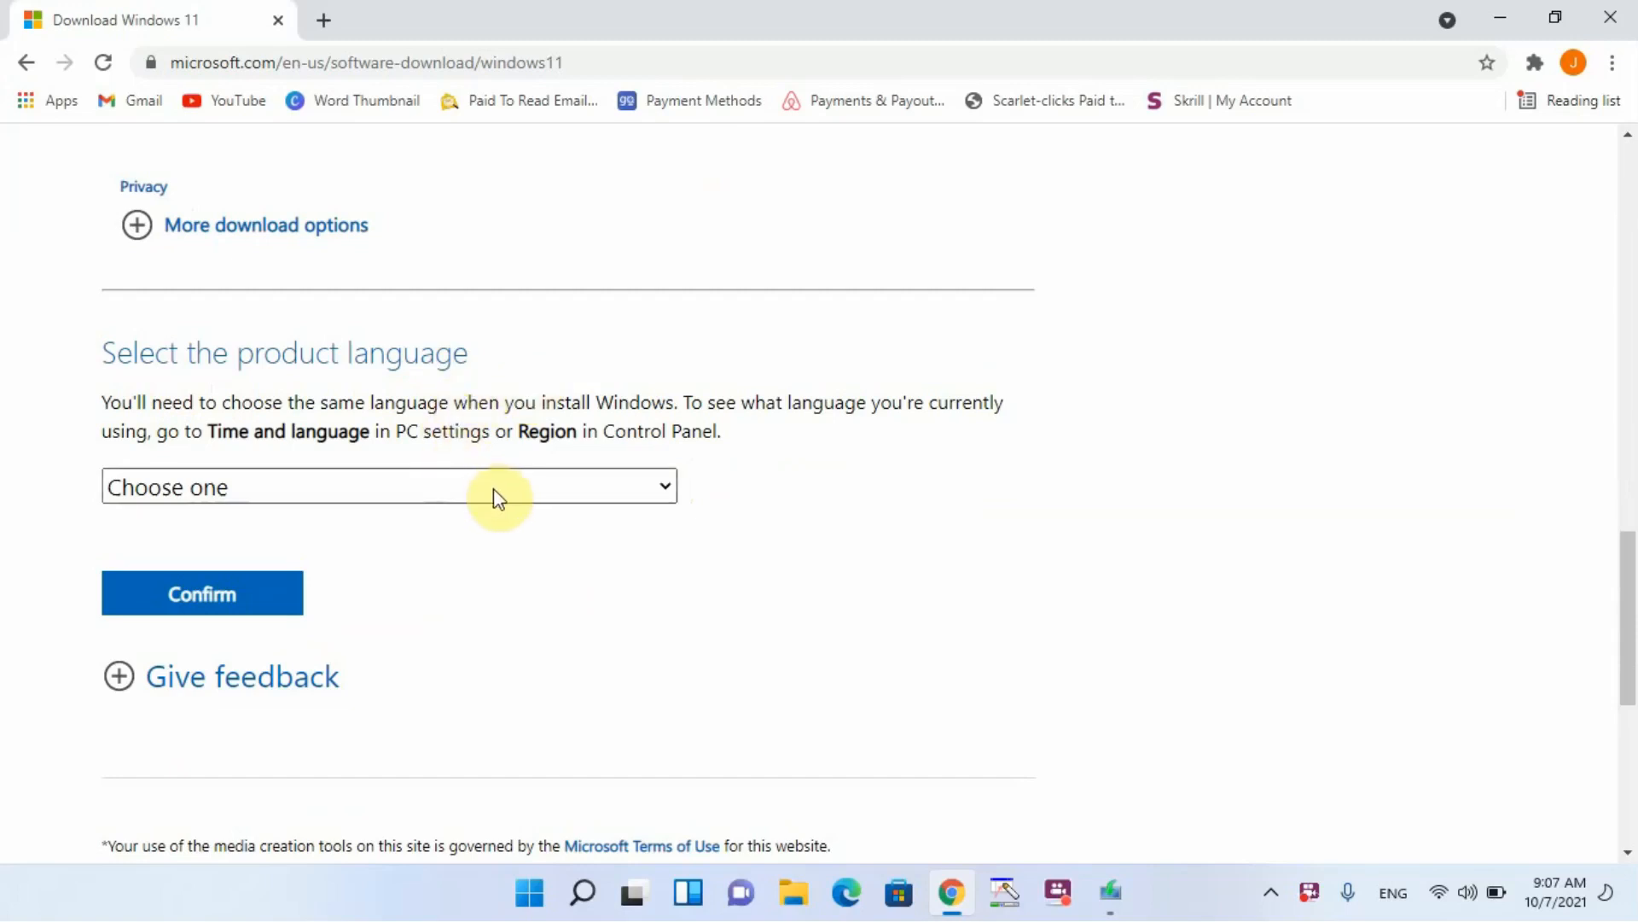
click(540, 494)
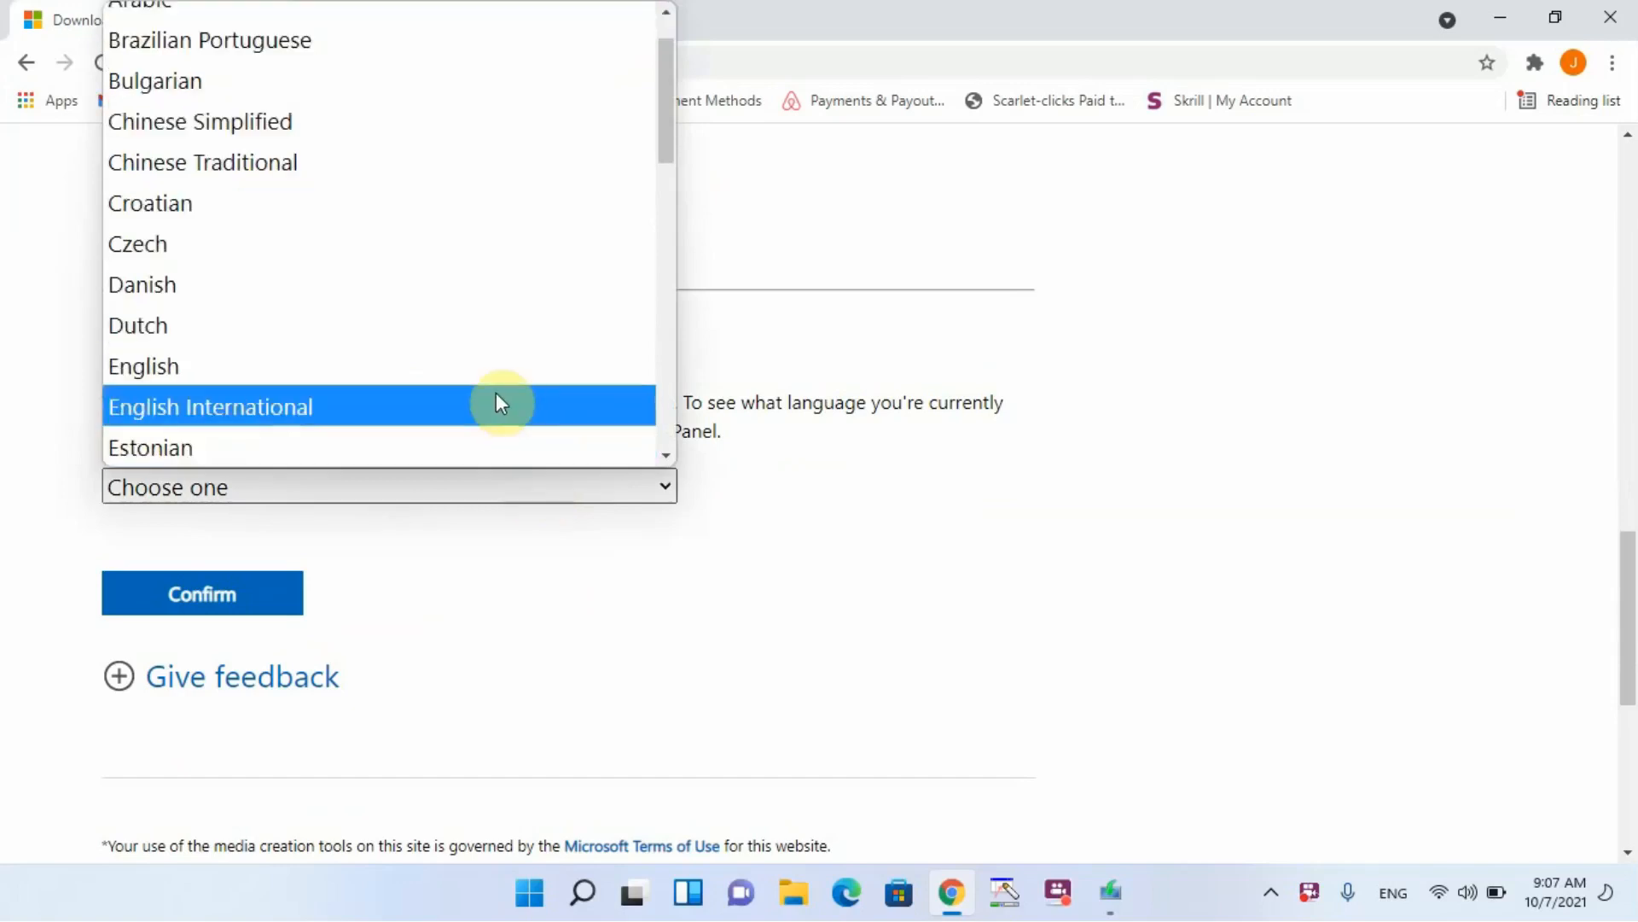
click(383, 427)
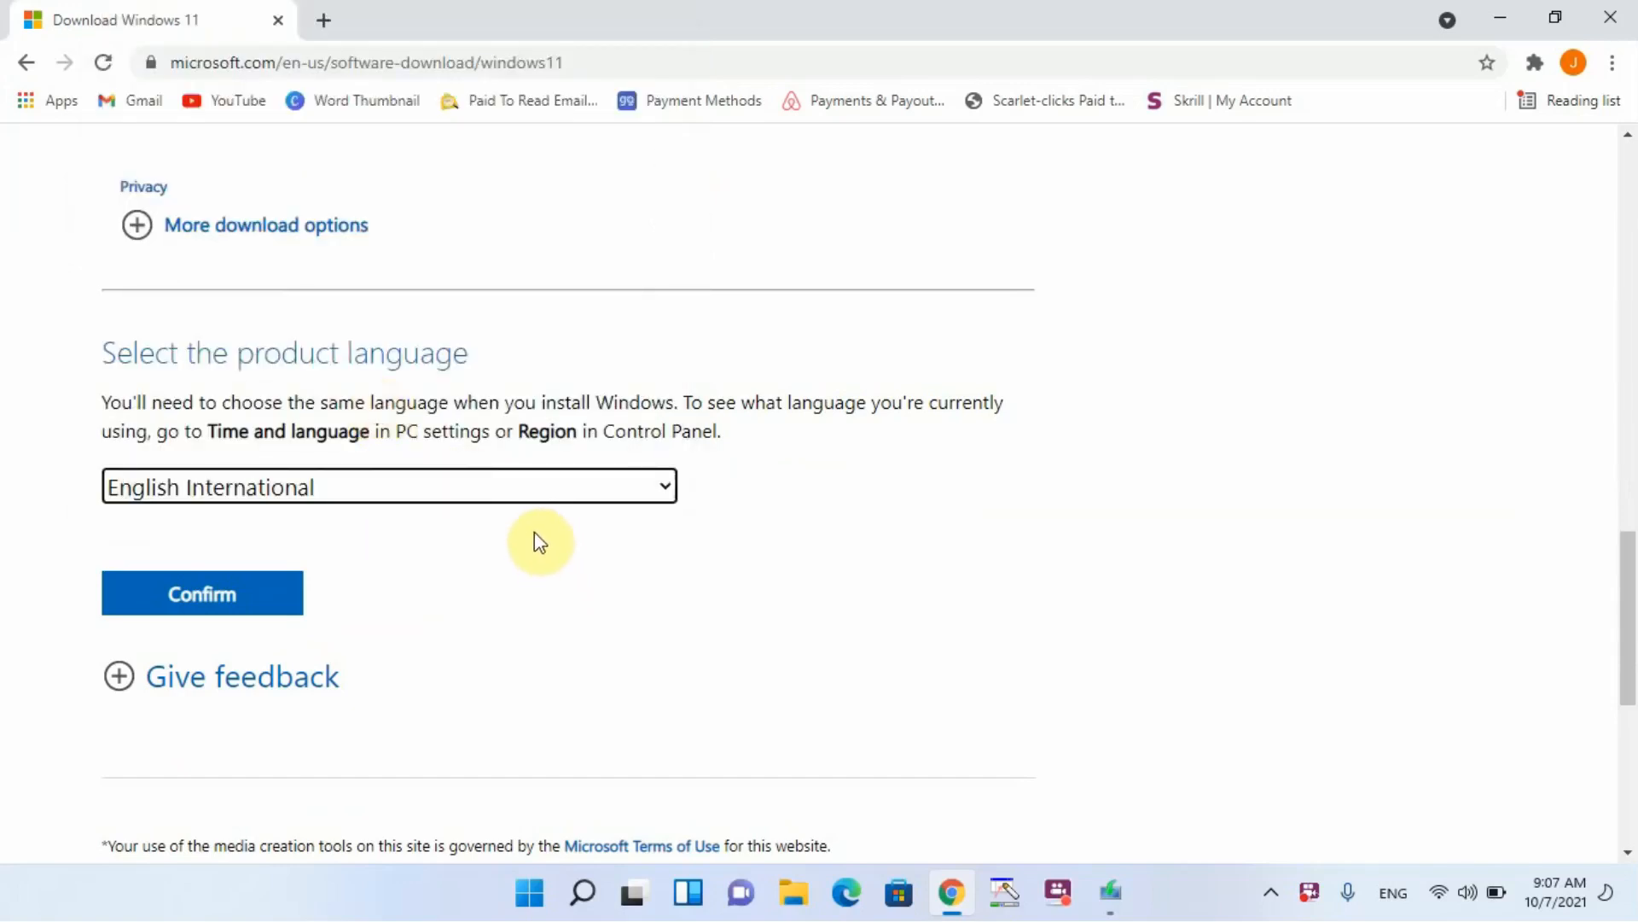
click(517, 488)
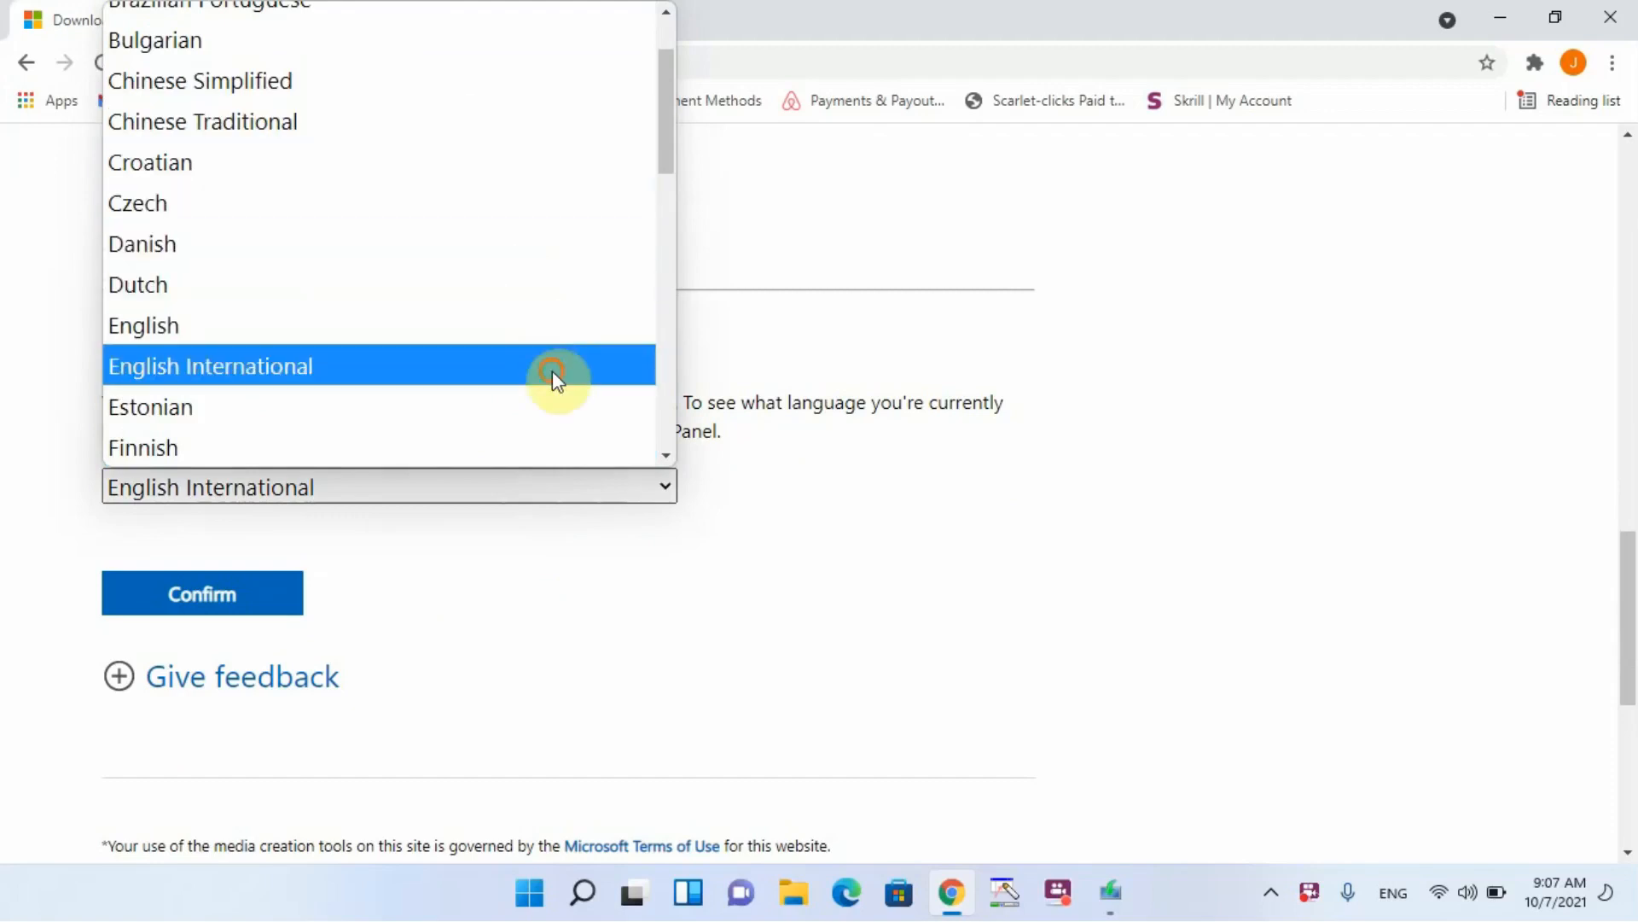
click(551, 371)
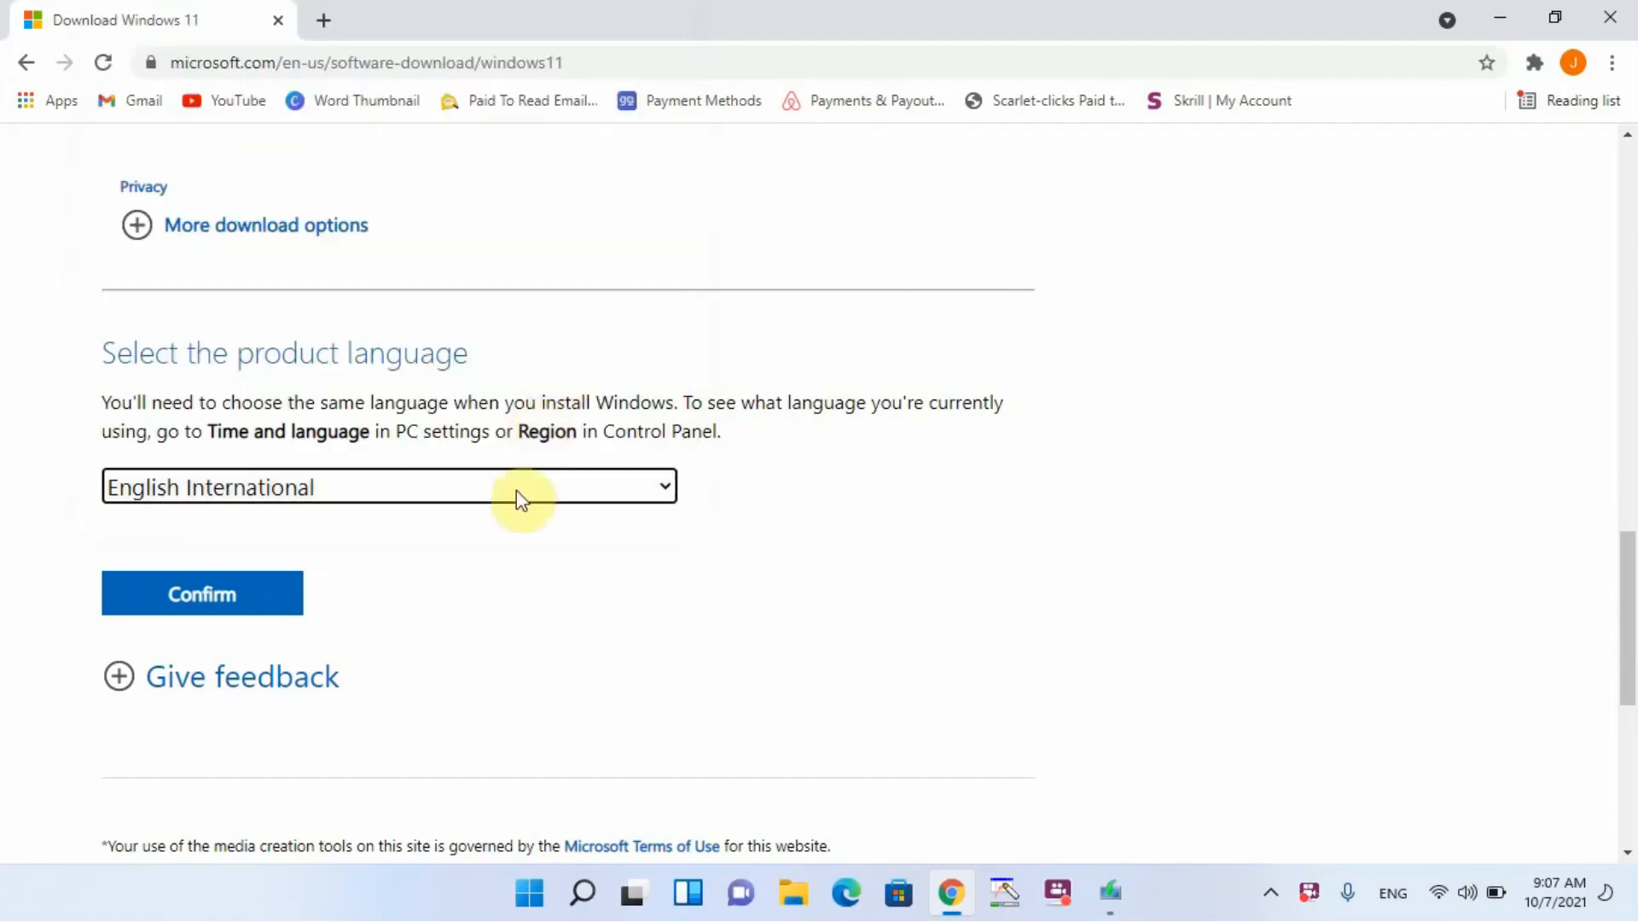
click(260, 608)
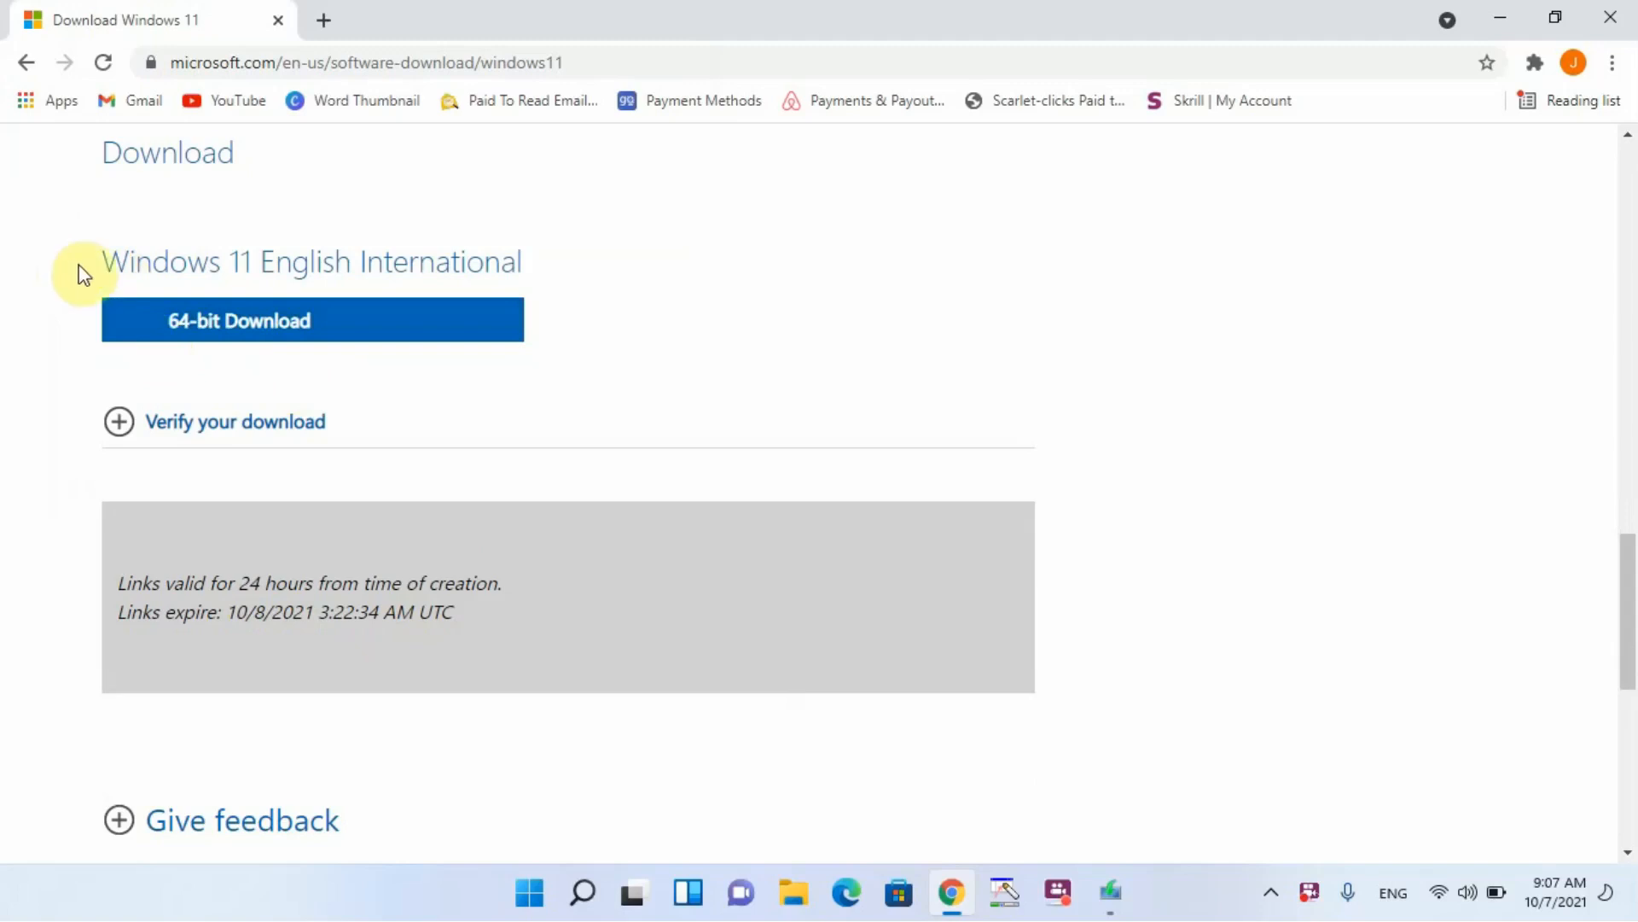
Step: Start the 64-bit download of Windows 11 English International, then minimize the browser and reposition the Windows 11 Setup window
drag(256, 263, 552, 278)
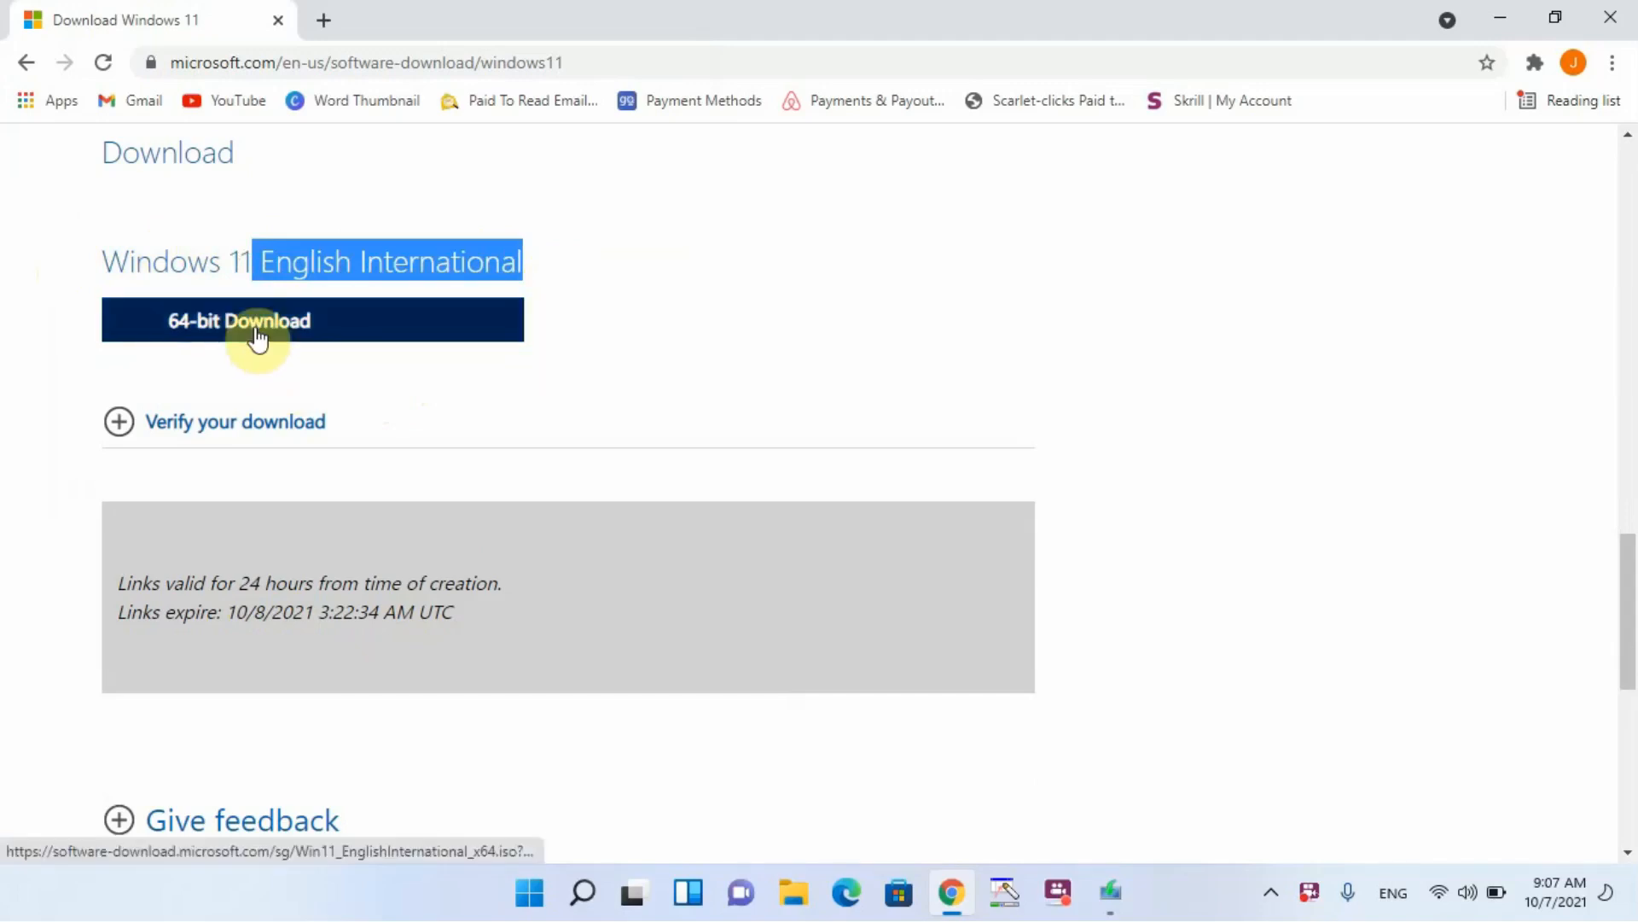
click(316, 332)
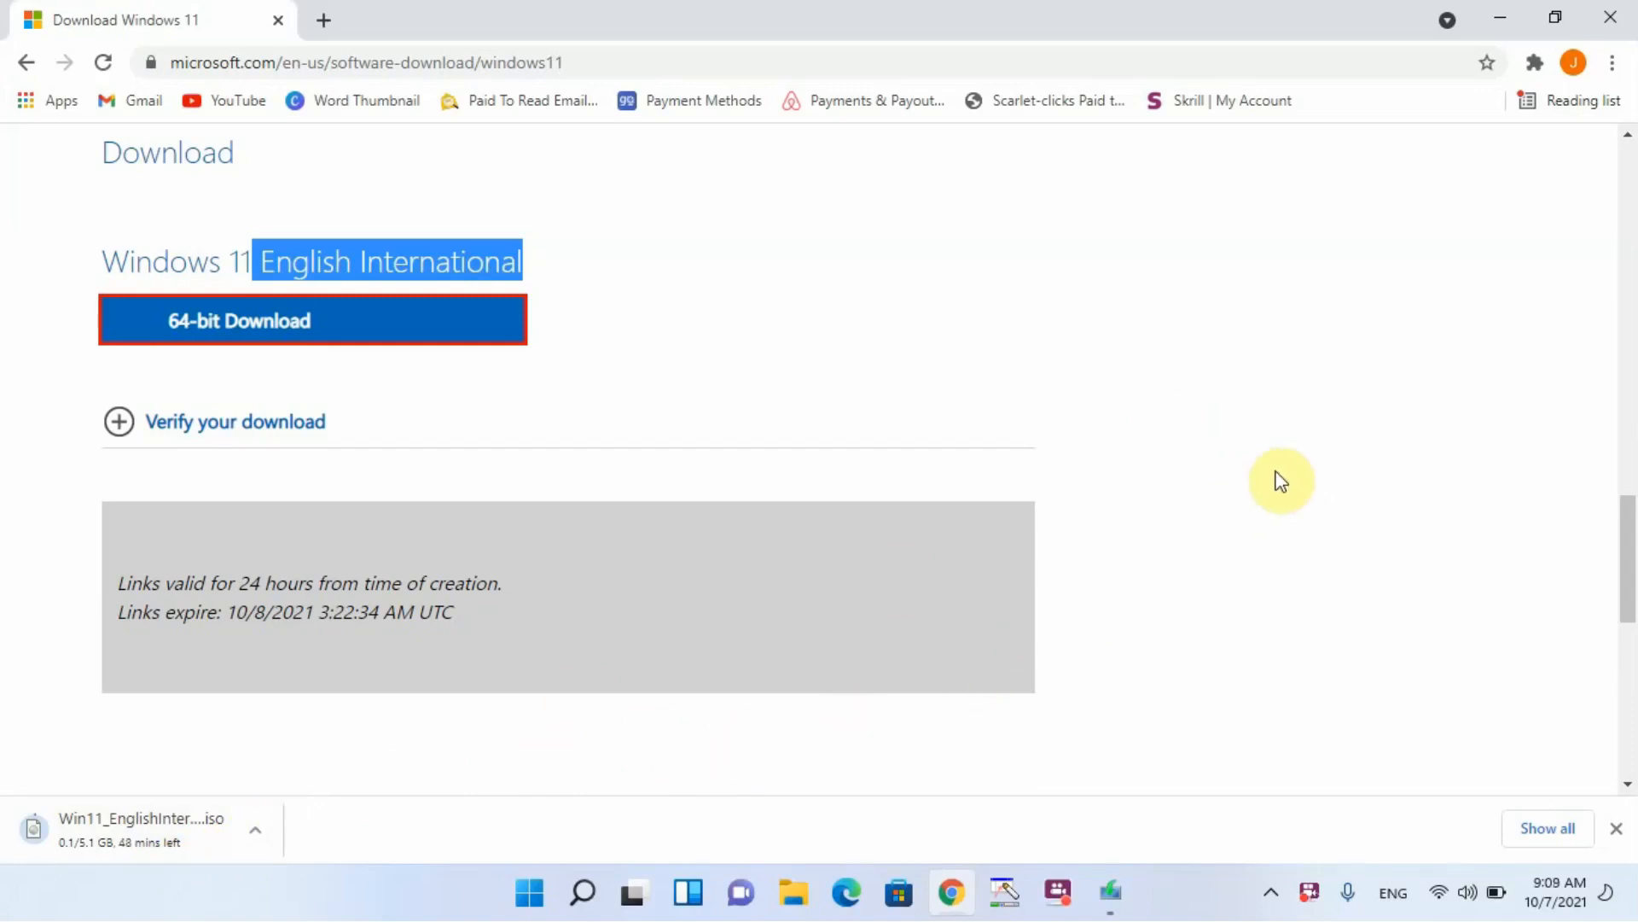
click(1499, 17)
drag(976, 103, 1023, 147)
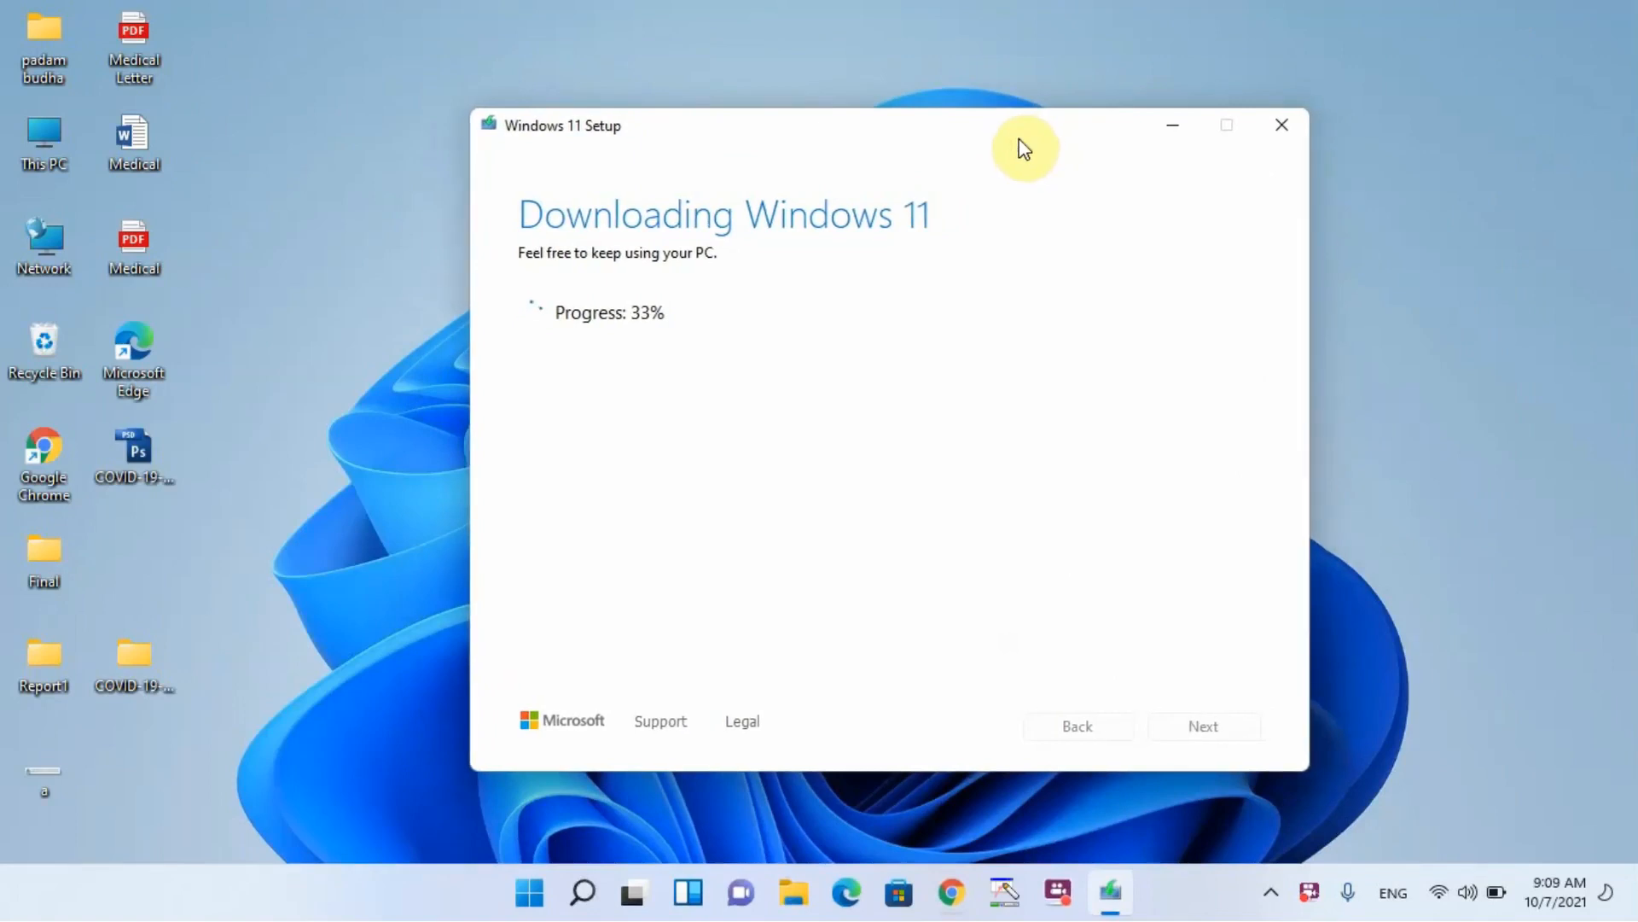